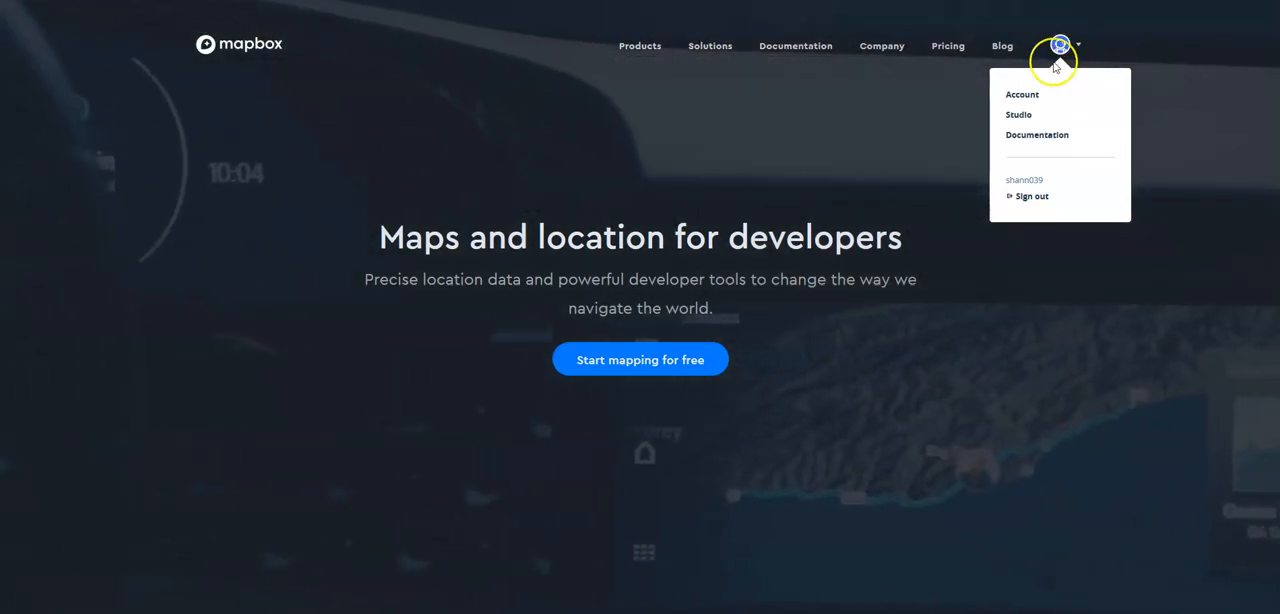
# Open Mapbox Studio from the account options and go to the Tilesets page.
pyautogui.click(1061, 48)
pyautogui.click(1061, 46)
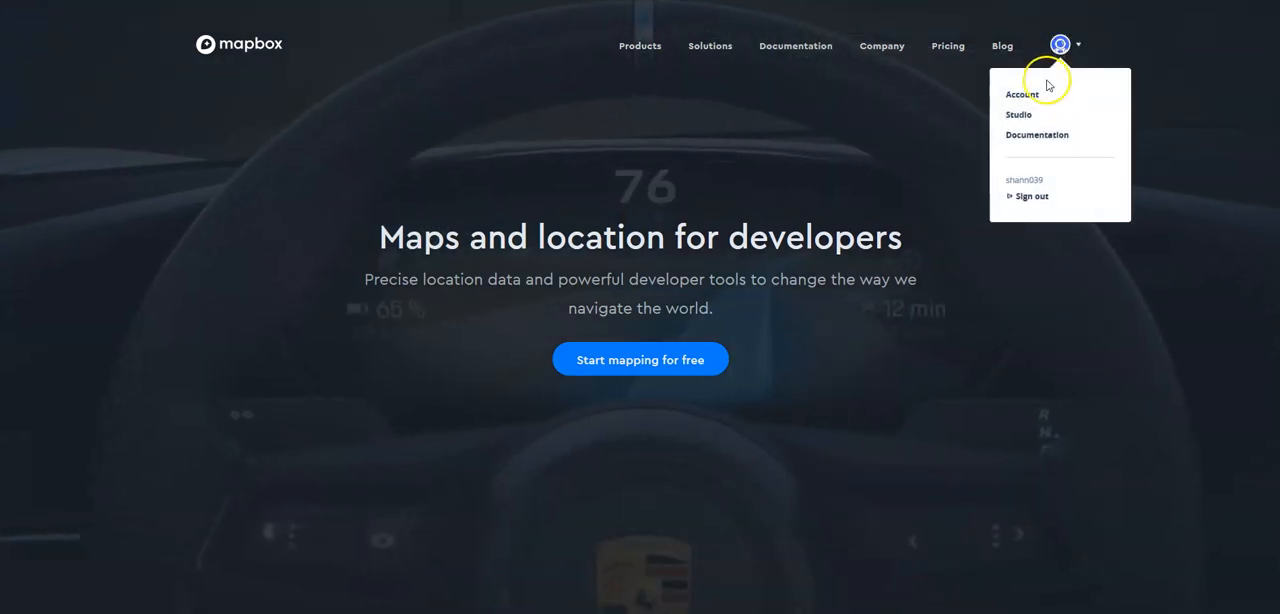
pyautogui.click(1018, 114)
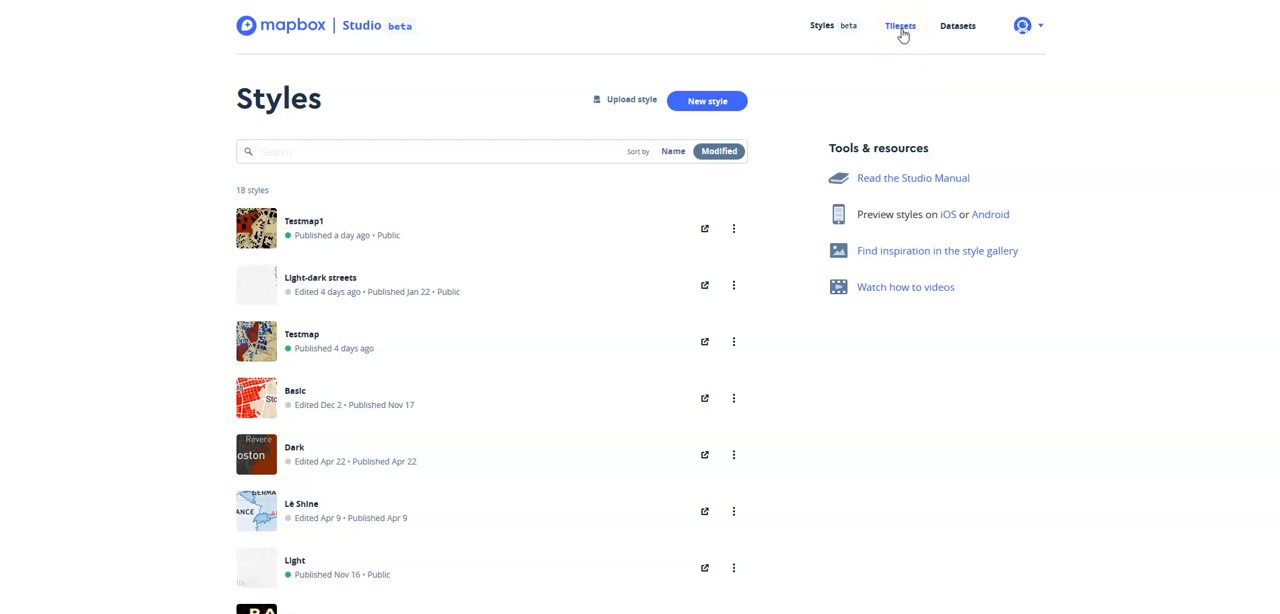
pyautogui.click(902, 30)
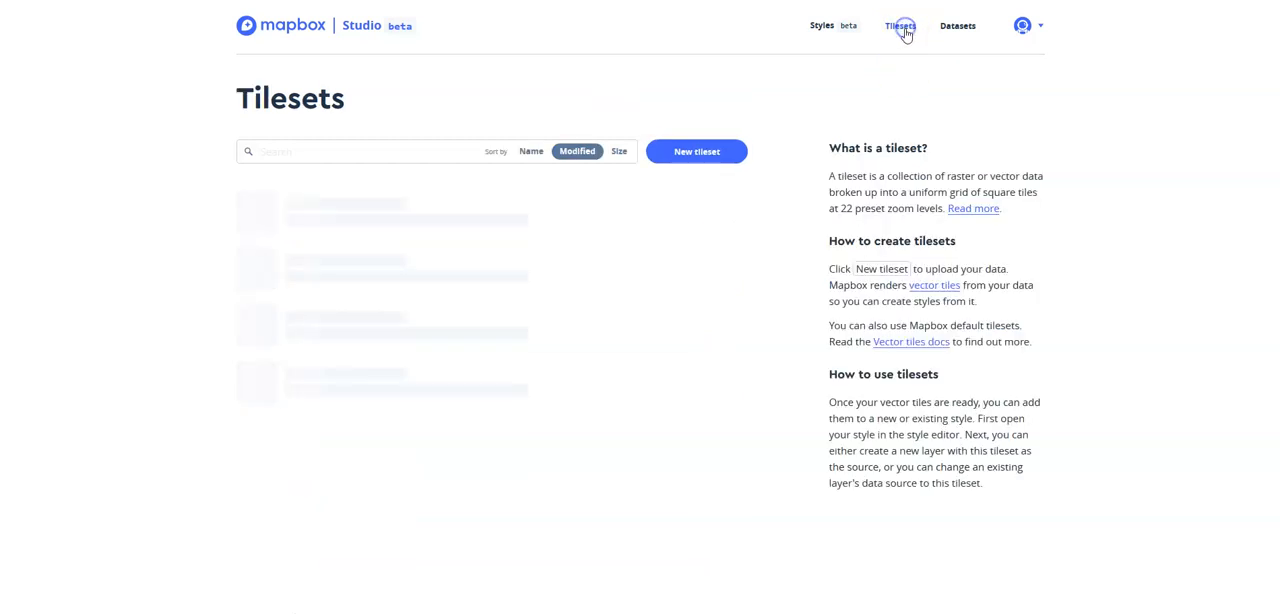
# Create a new tileset by uploading athens_map_03GEOREF.tif from the Georeferenced imagery folder.
pyautogui.click(697, 151)
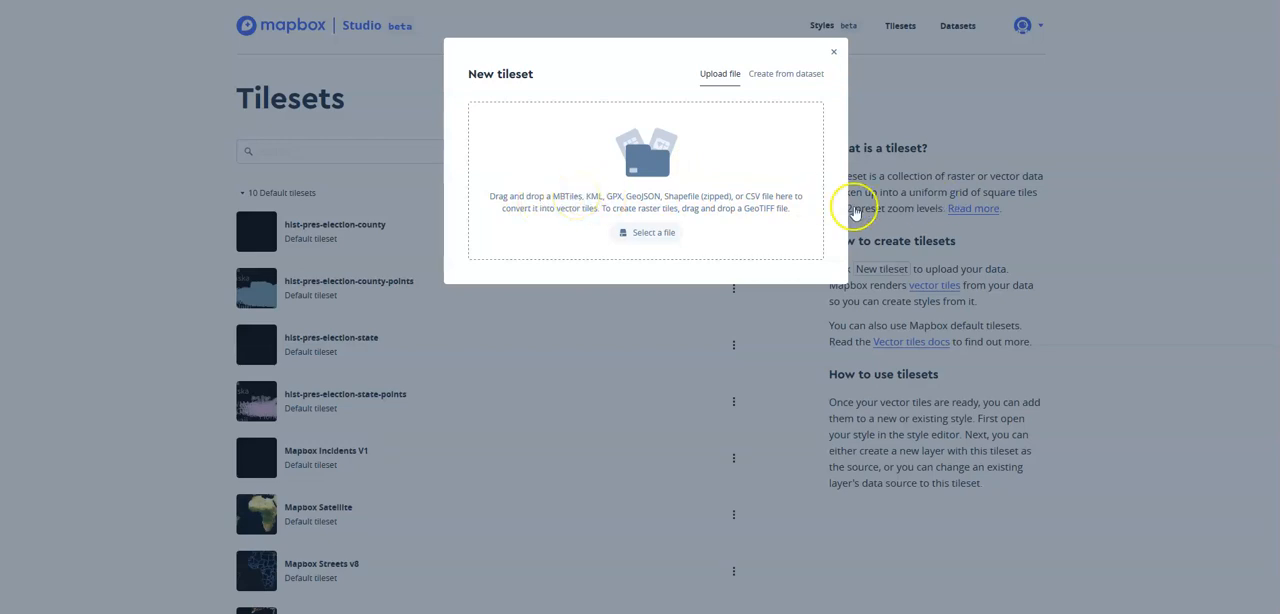
pyautogui.moveTo(1279, 155); pyautogui.dragTo(1056, 114)
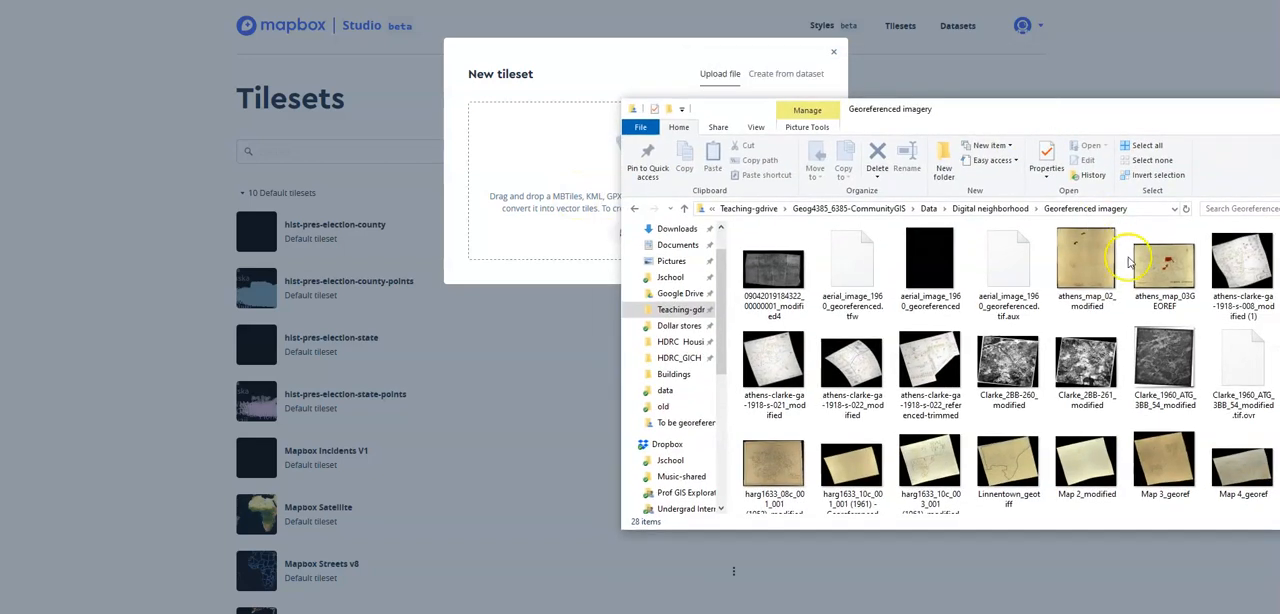
pyautogui.moveTo(1164, 262); pyautogui.dragTo(554, 185)
pyautogui.moveTo(1108, 112); pyautogui.dragTo(1279, 175)
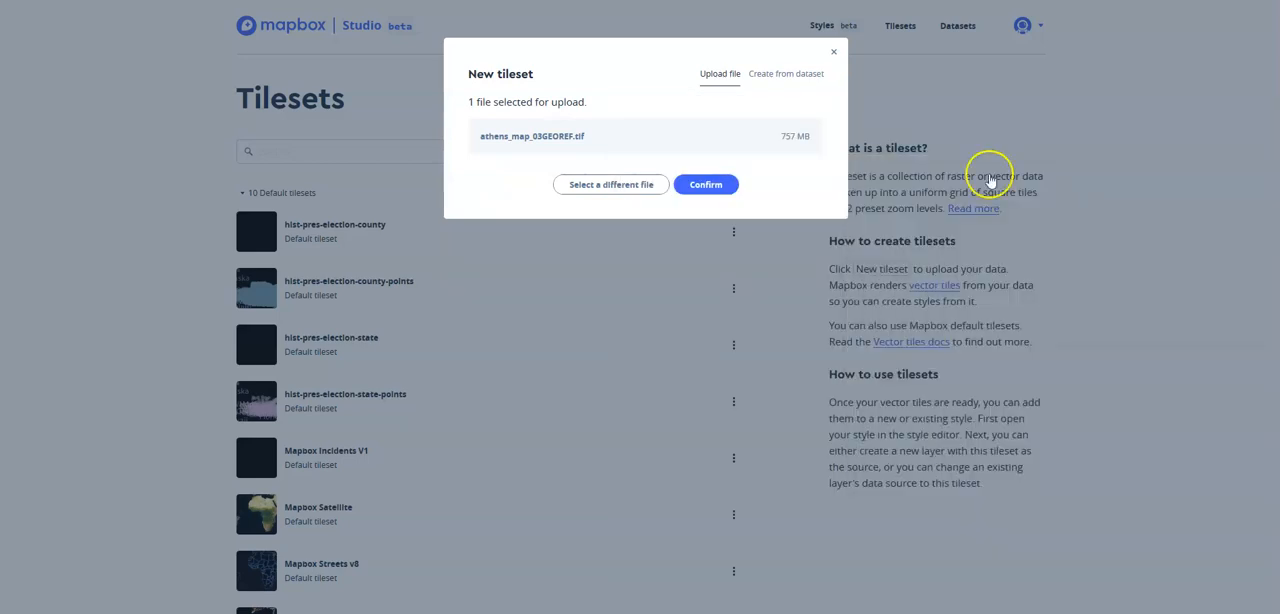
pyautogui.click(705, 184)
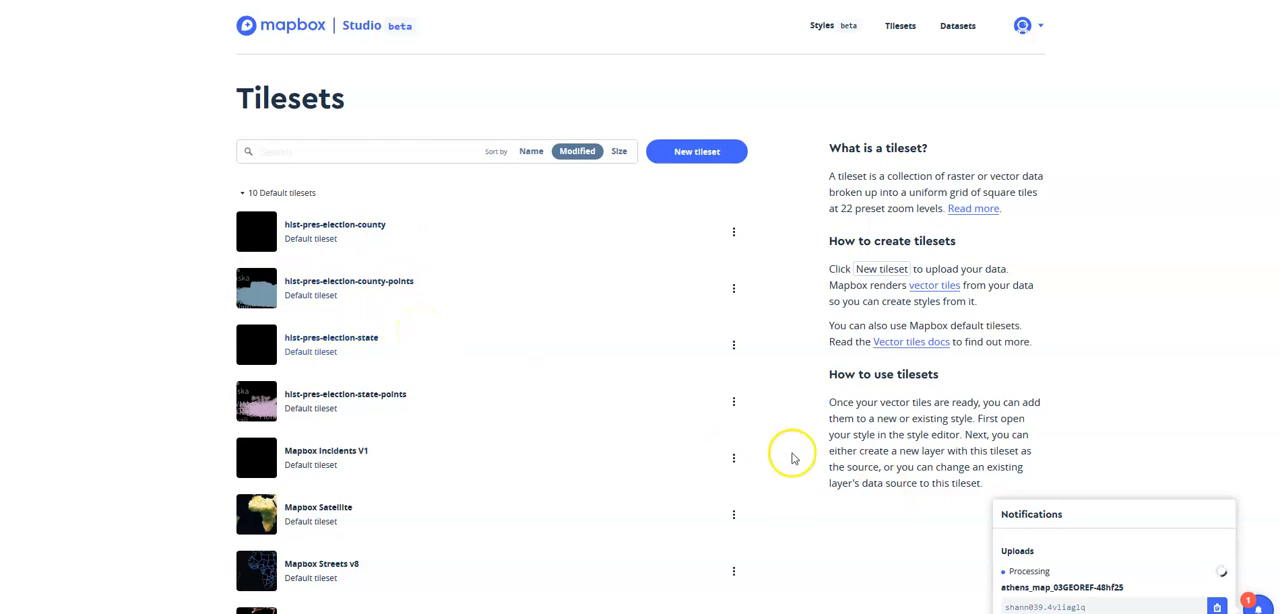
# Create a new map style from the Blank template.
pyautogui.scroll(-3, 755, 364)
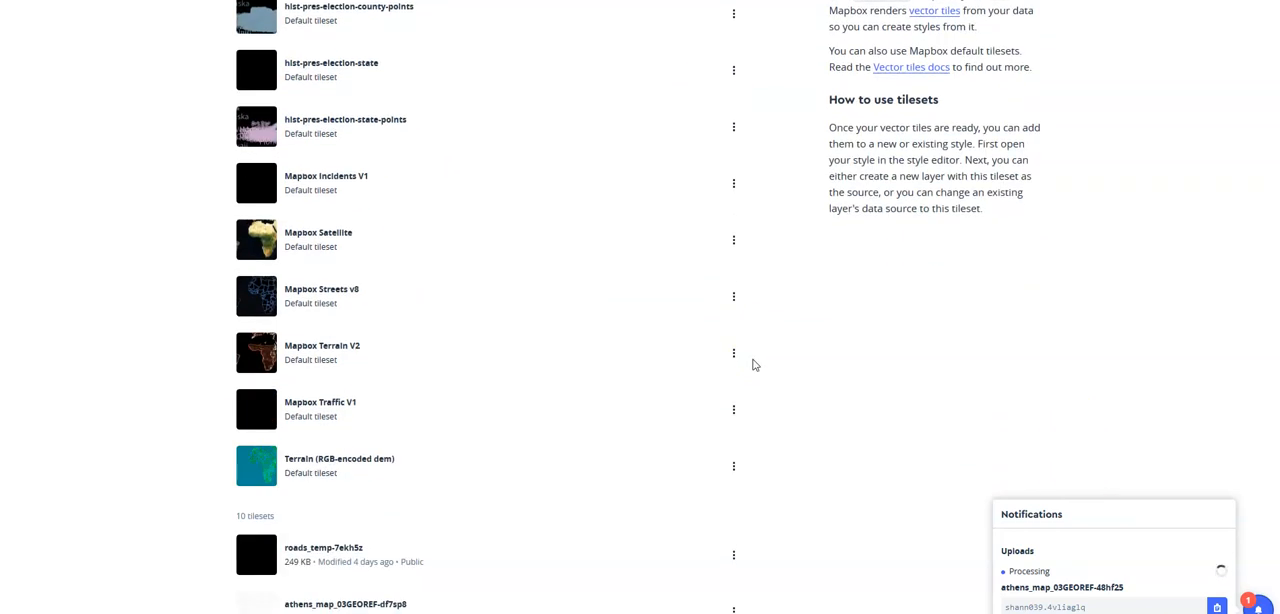
pyautogui.scroll(-5, 474, 431)
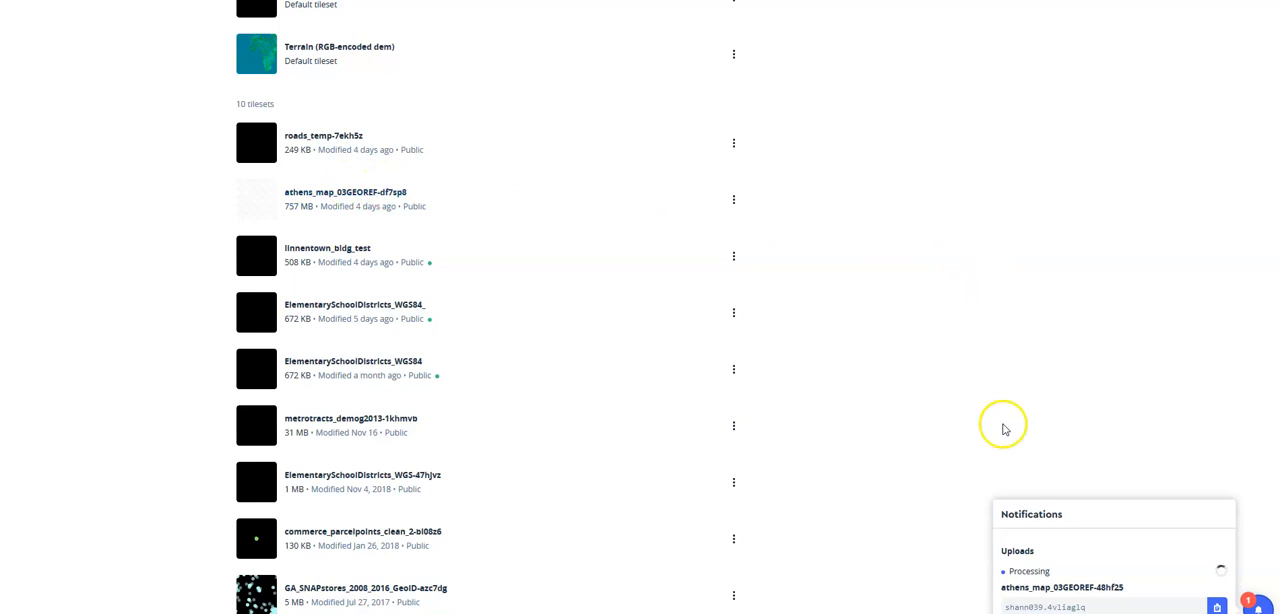
pyautogui.scroll(8, 1000, 425)
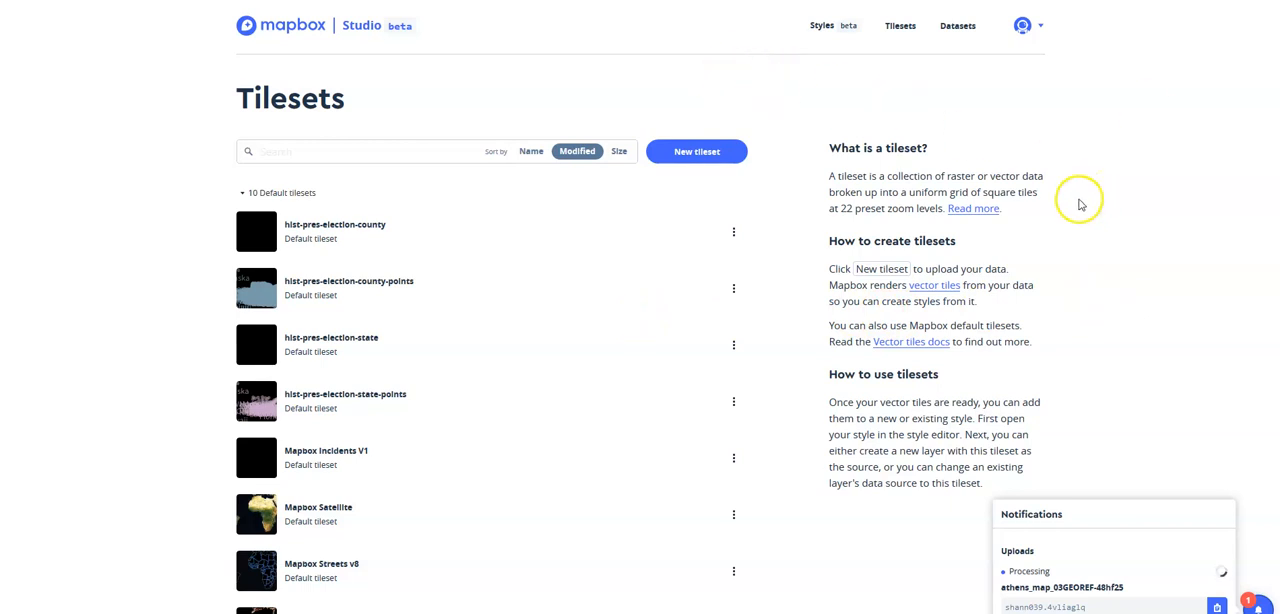
pyautogui.click(822, 25)
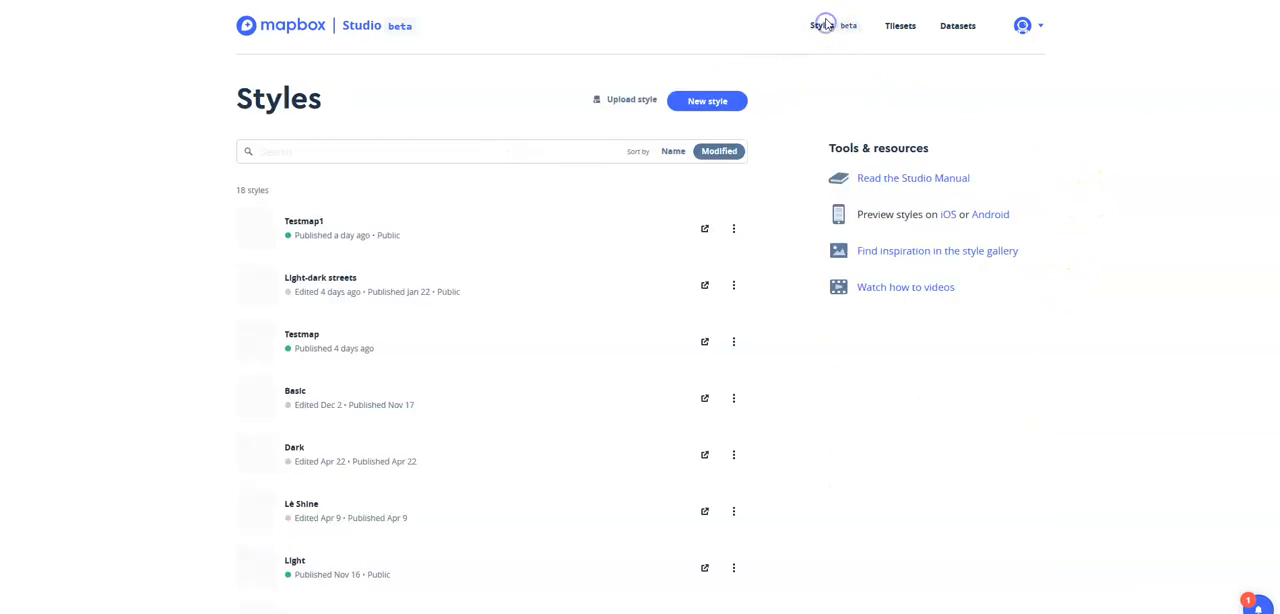
pyautogui.click(1248, 600)
pyautogui.click(1255, 603)
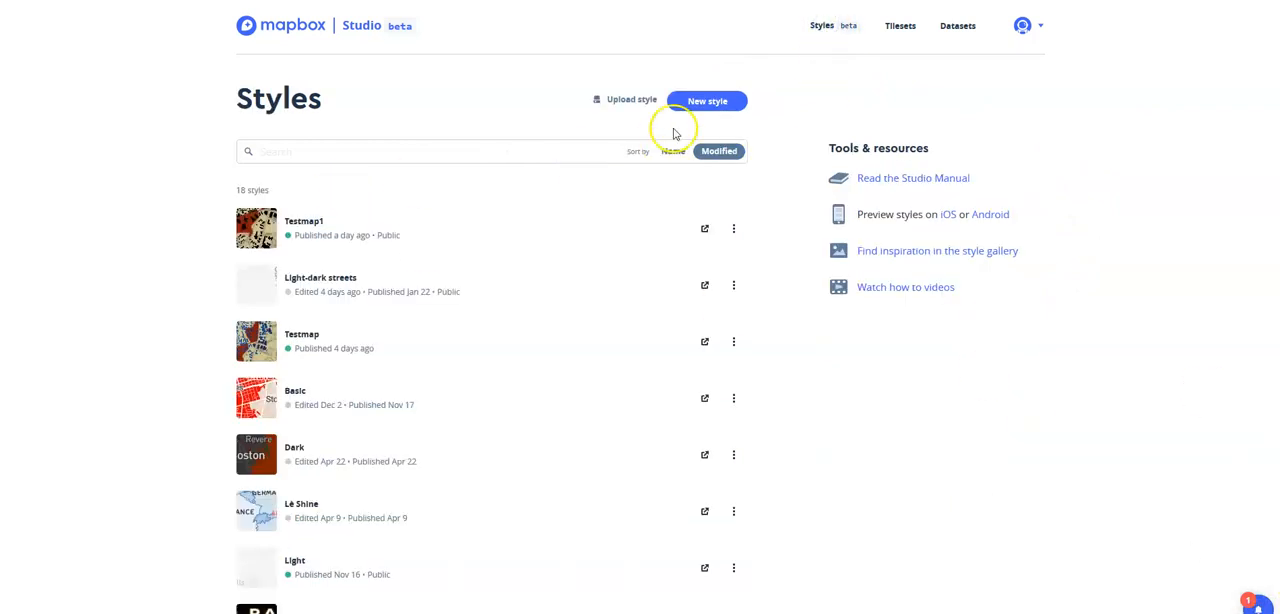
pyautogui.click(730, 106)
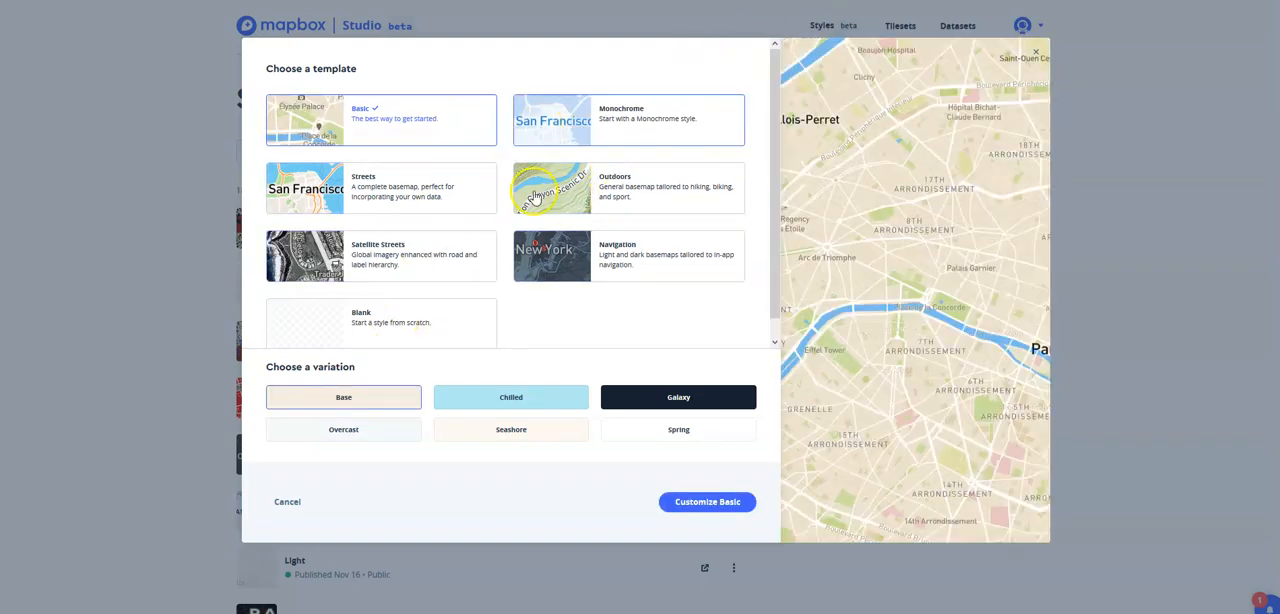
pyautogui.click(396, 330)
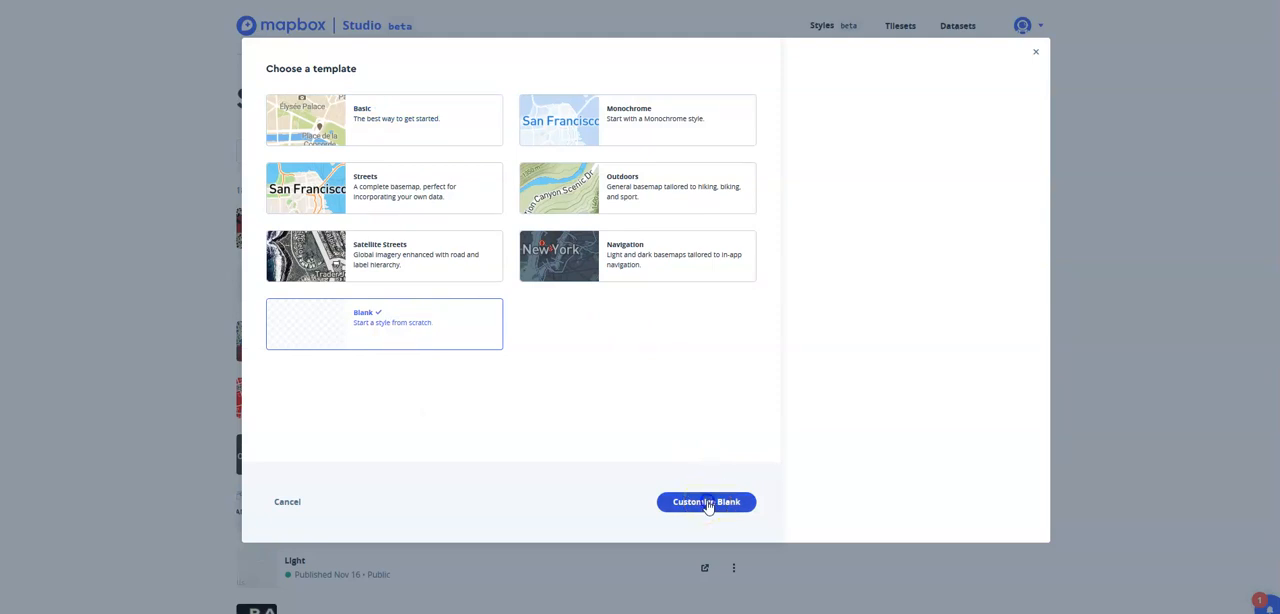
pyautogui.click(707, 503)
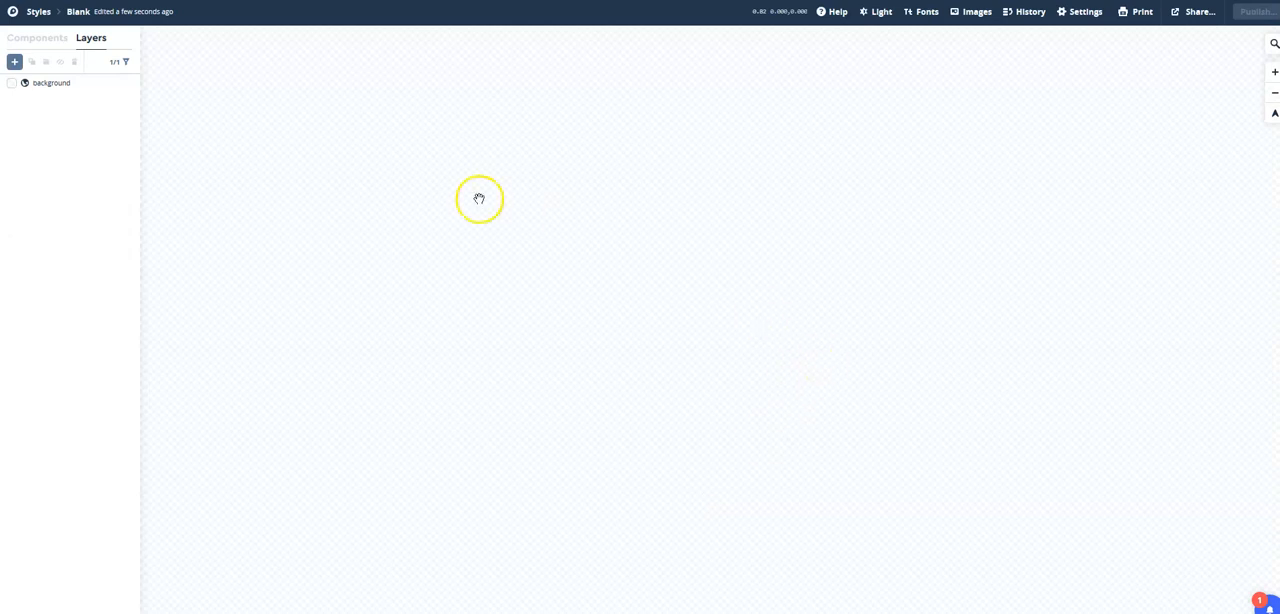
# Add a new layer to the style using the uploaded athens_map_03GEOREF-48hf25 tileset as its source.
pyautogui.click(15, 63)
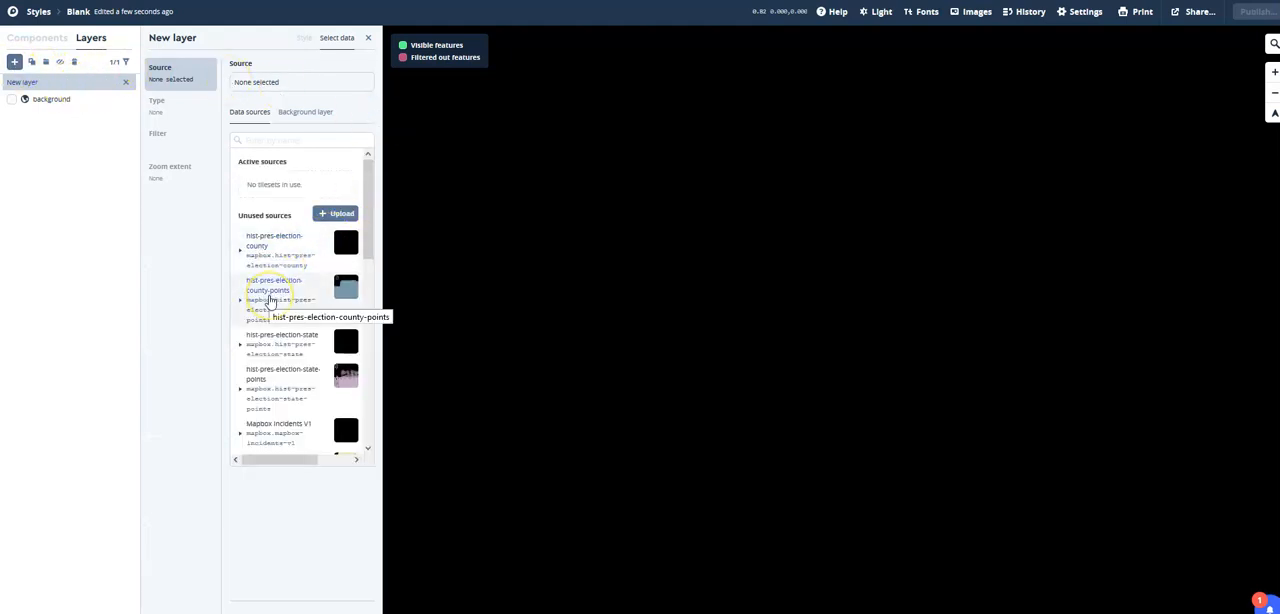
pyautogui.scroll(-5, 271, 298)
pyautogui.scroll(-3, 271, 300)
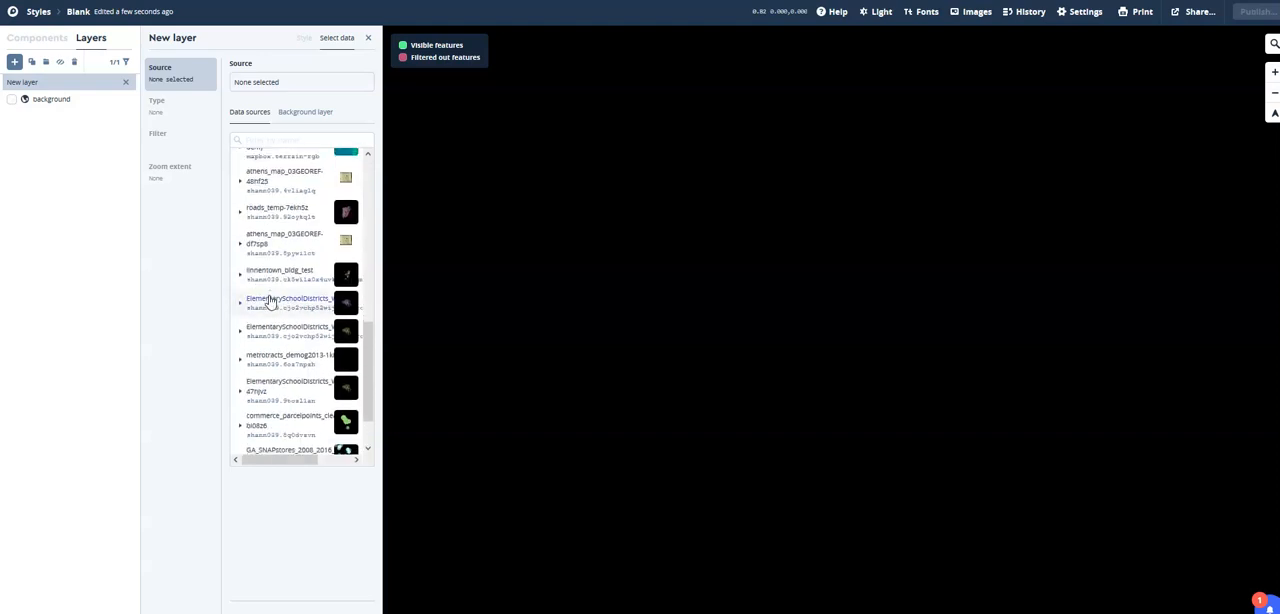
pyautogui.scroll(2, 270, 300)
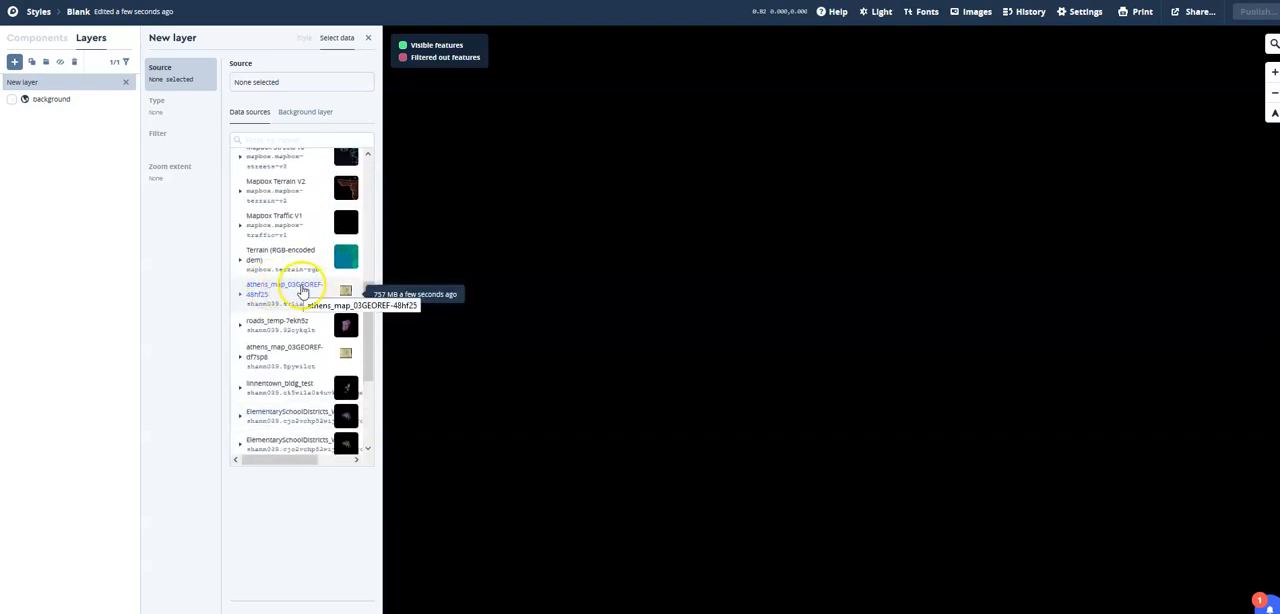
pyautogui.click(302, 291)
pyautogui.click(322, 319)
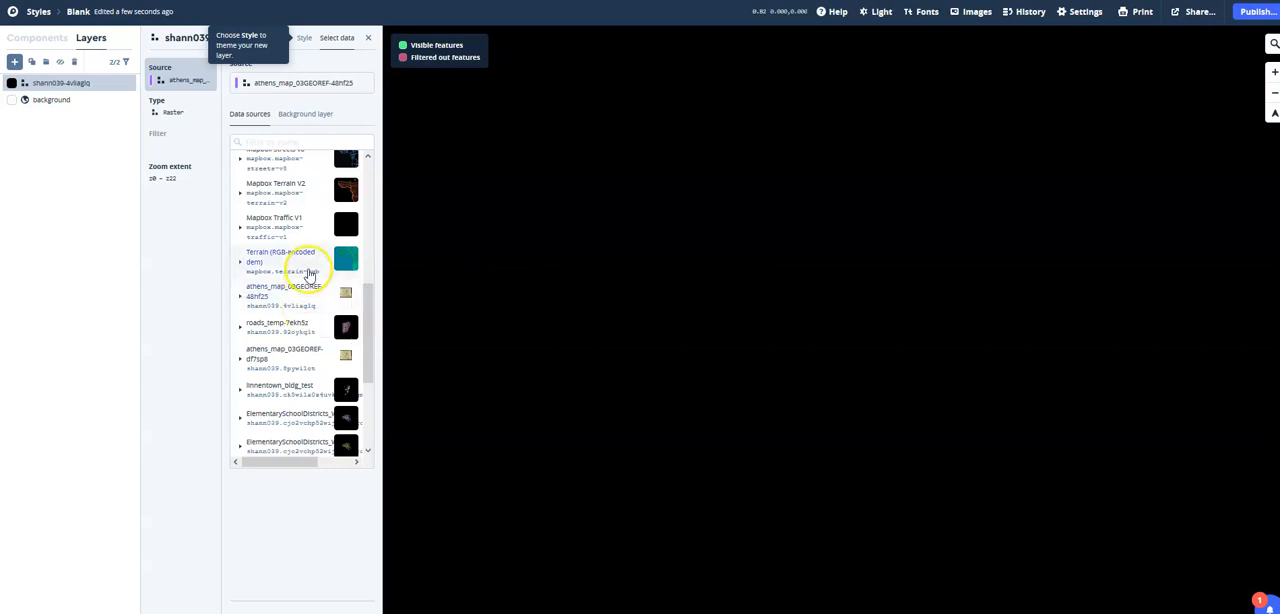
# Switch the layer's data source to Mapbox Satellite and locate Athens, Georgia, on the imagery.
pyautogui.scroll(3, 300, 256)
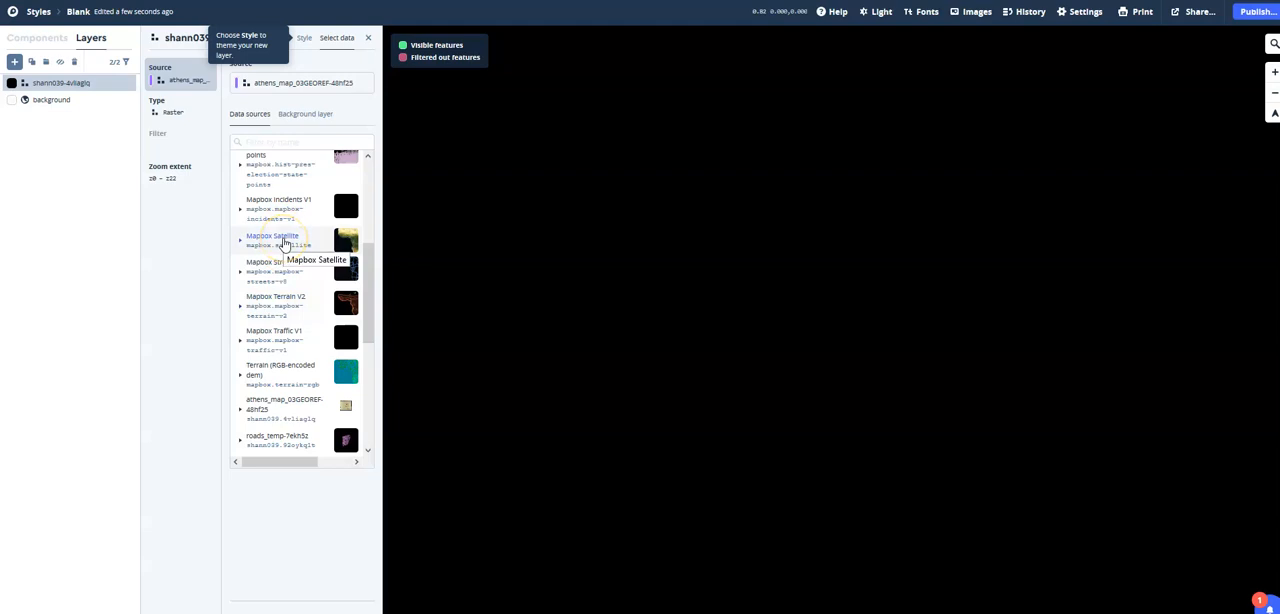
pyautogui.click(284, 244)
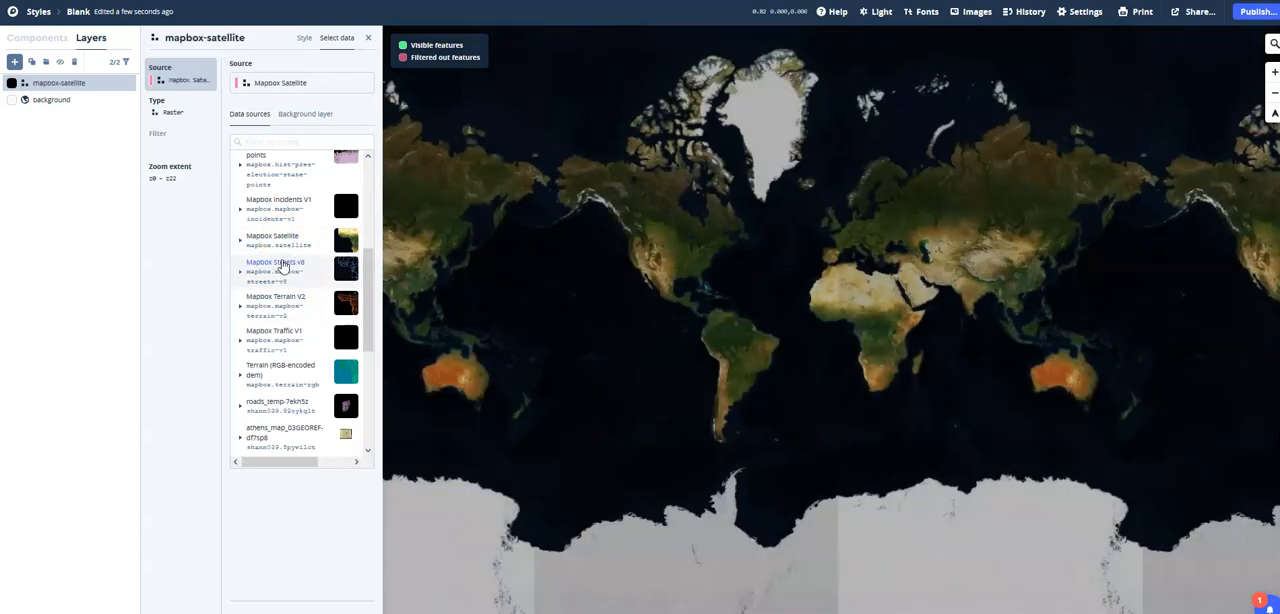
pyautogui.scroll(10, 693, 263)
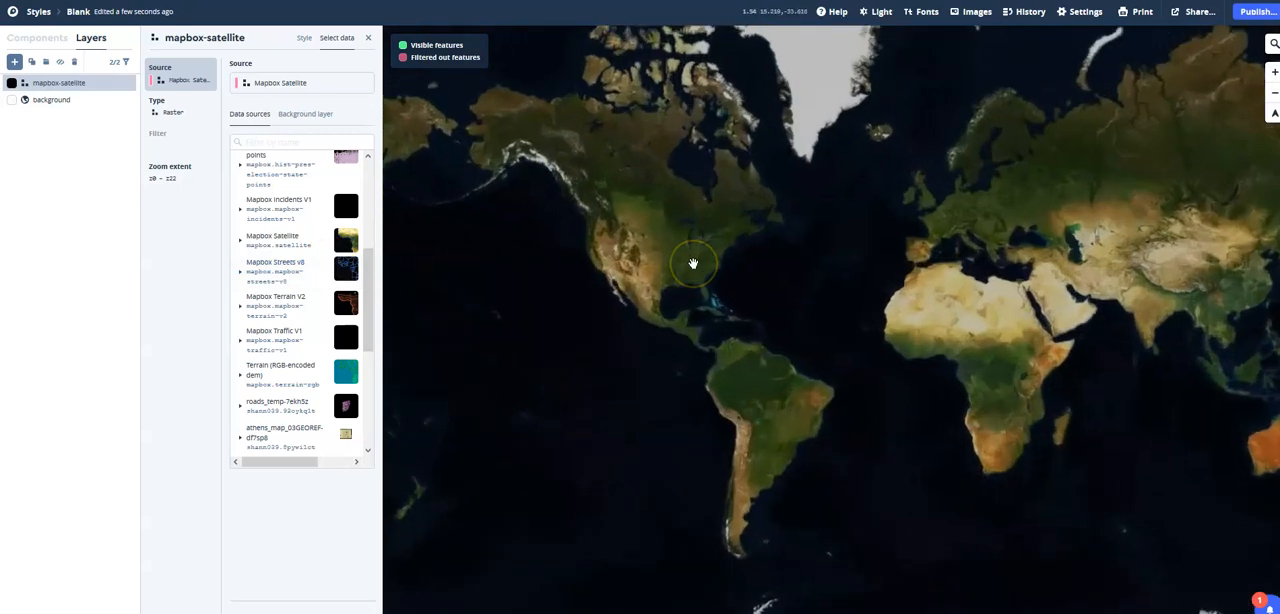
pyautogui.scroll(5, 711, 285)
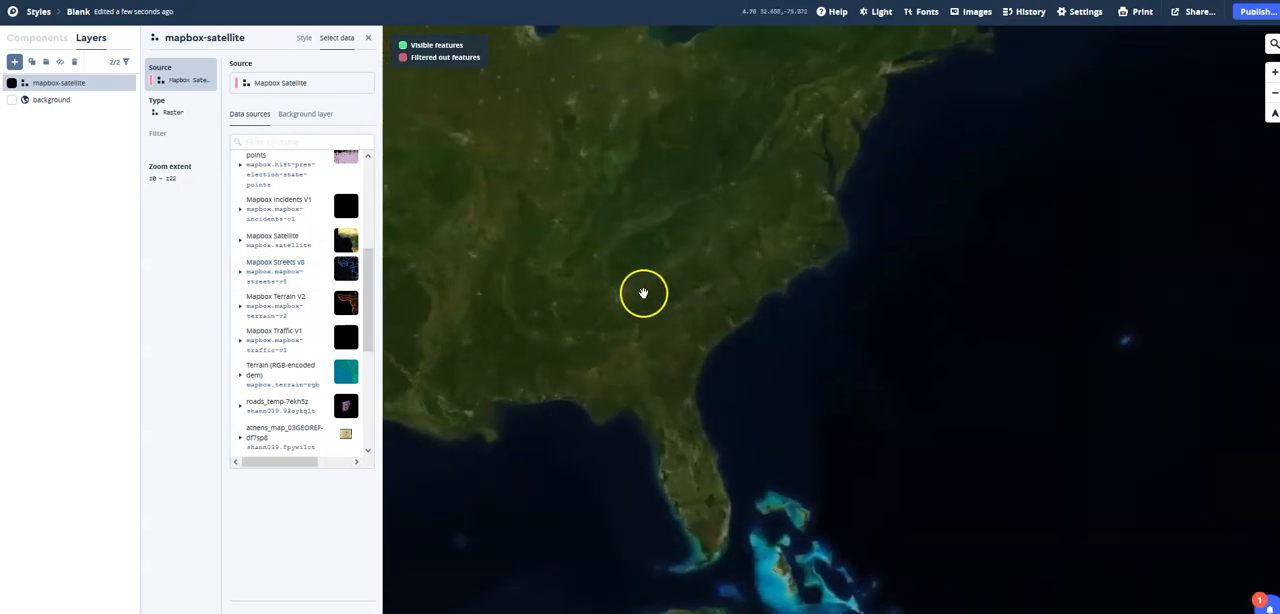
pyautogui.scroll(3, 577, 298)
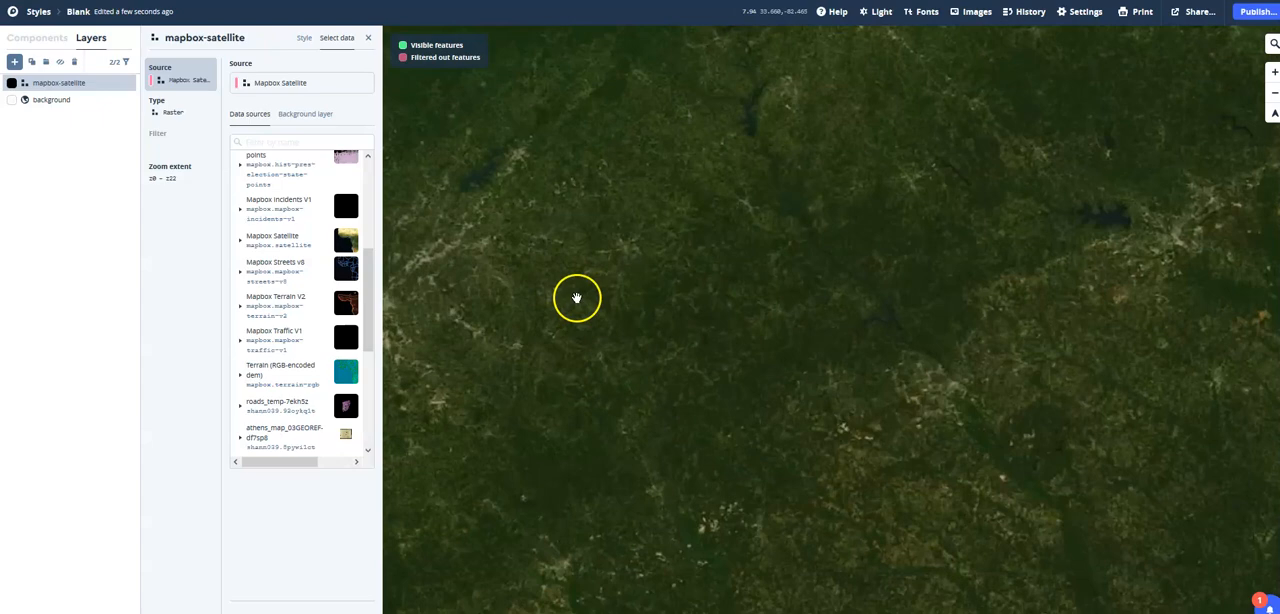
pyautogui.moveTo(577, 297); pyautogui.dragTo(694, 357)
pyautogui.scroll(2, 729, 305)
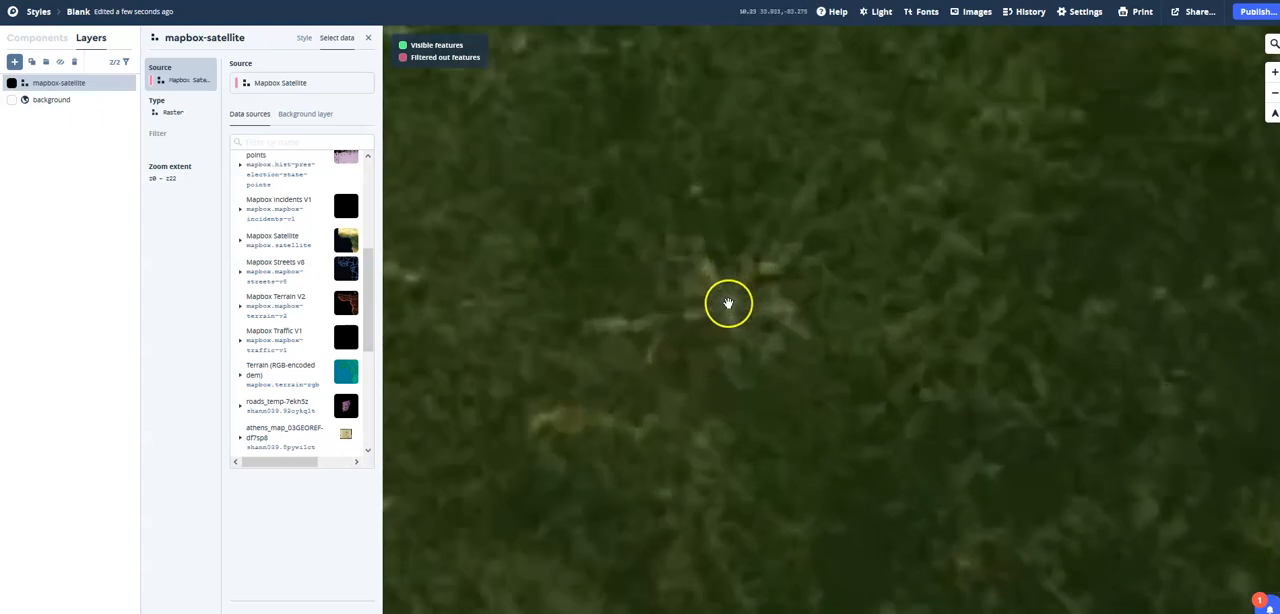
pyautogui.moveTo(729, 301); pyautogui.dragTo(920, 323)
pyautogui.scroll(3, 920, 323)
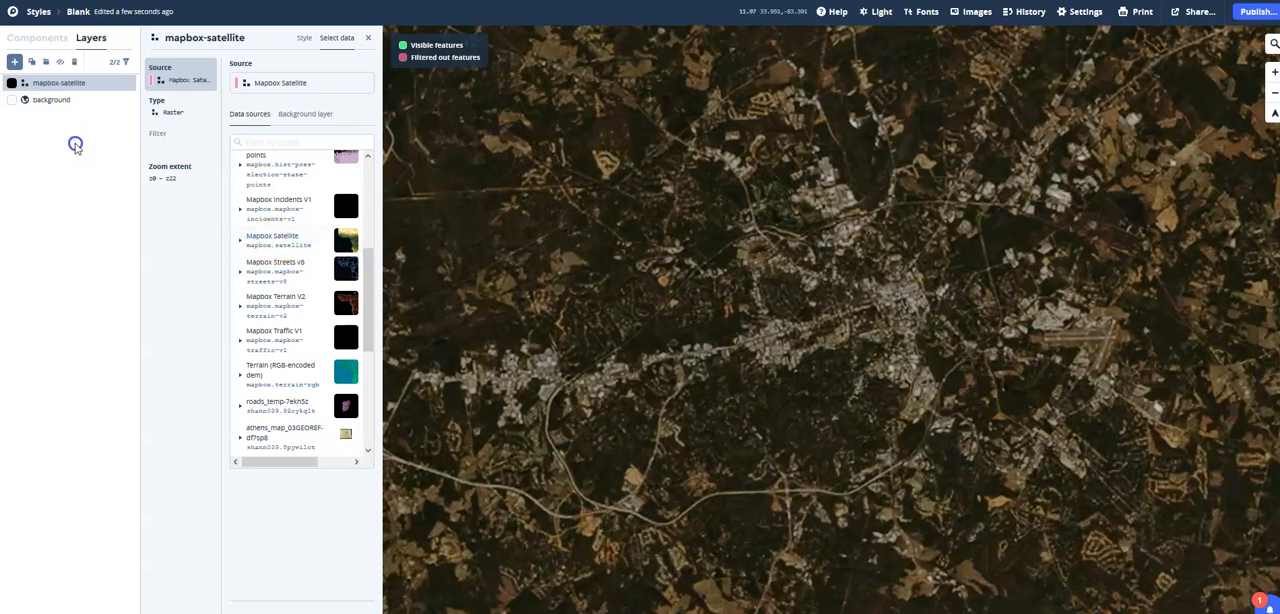
# Change the layer's data source to the athens_map_03GEOREF-df7sp8 tileset.
pyautogui.scroll(-1, 275, 368)
pyautogui.scroll(-2, 276, 367)
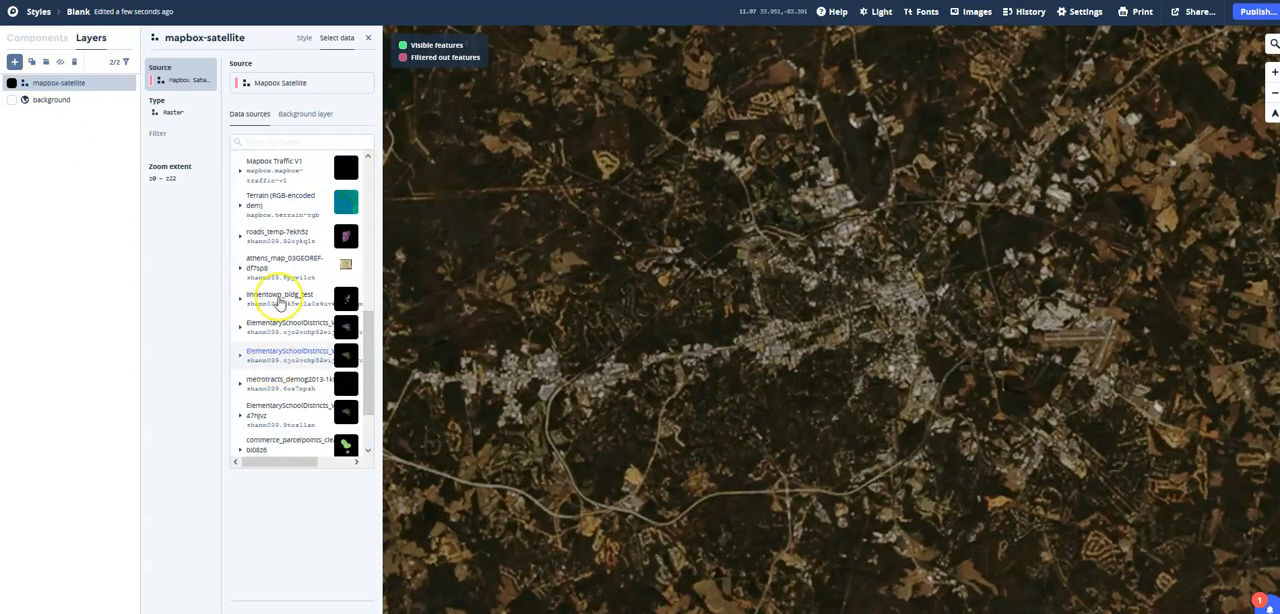
pyautogui.click(283, 267)
pyautogui.click(287, 294)
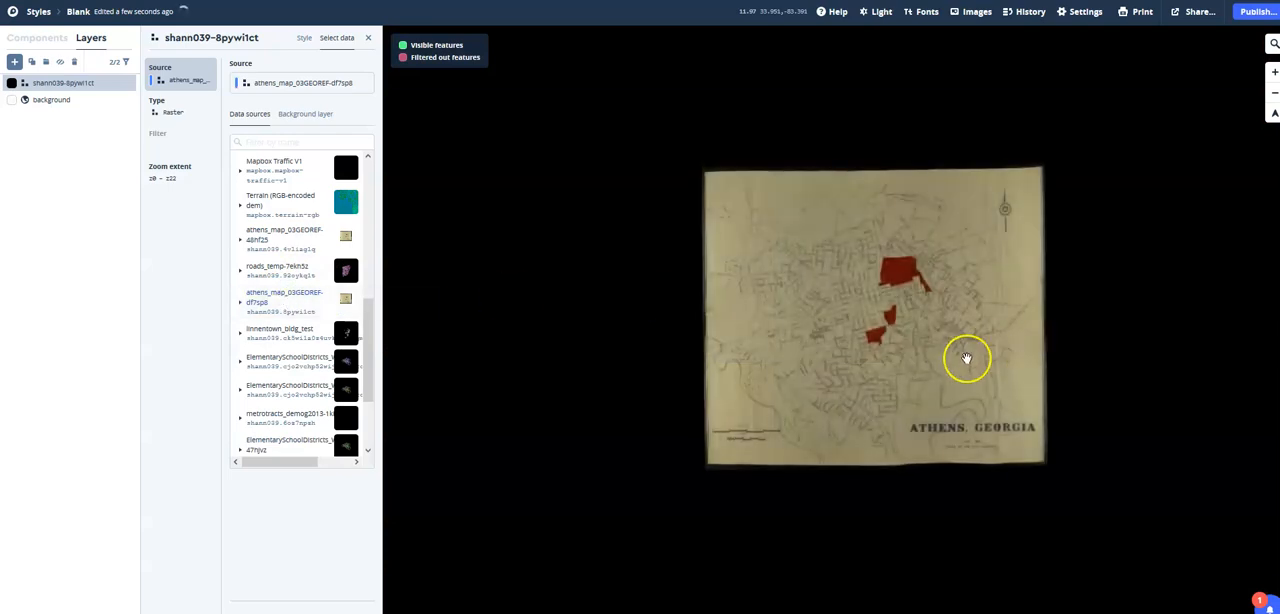
# Examine the georeferenced Athens map, its streets and red-shaded areas, at closer and wider zoom levels.
pyautogui.scroll(4, 966, 358)
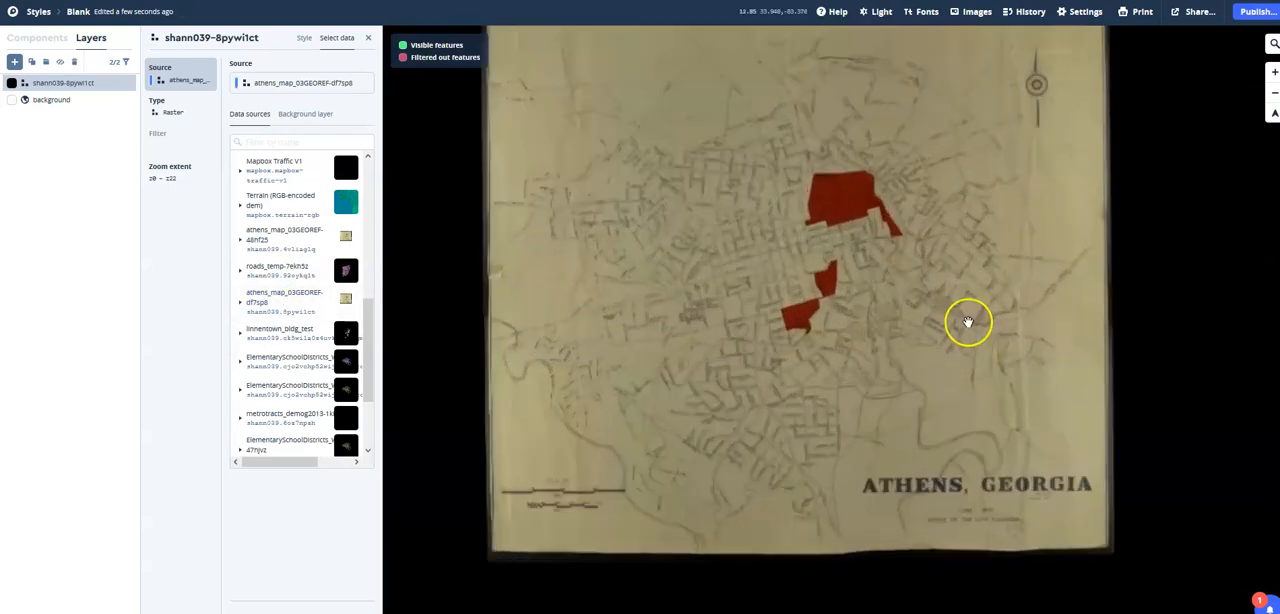
pyautogui.moveTo(907, 359); pyautogui.dragTo(906, 297)
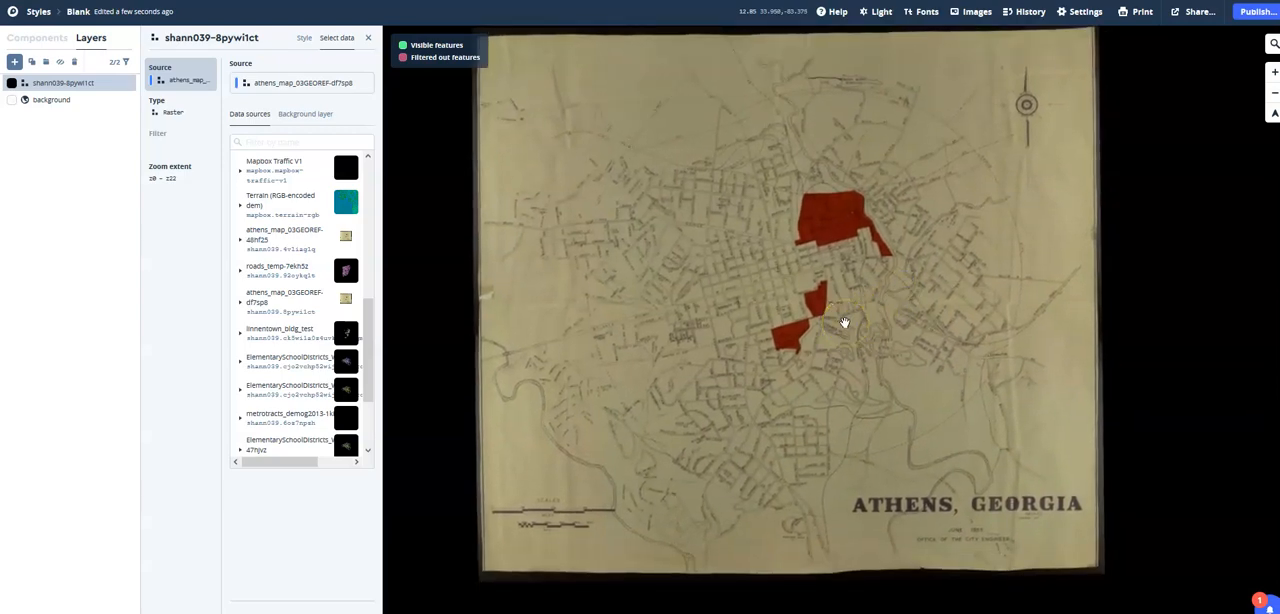
pyautogui.scroll(5, 845, 322)
pyautogui.scroll(-5, 845, 322)
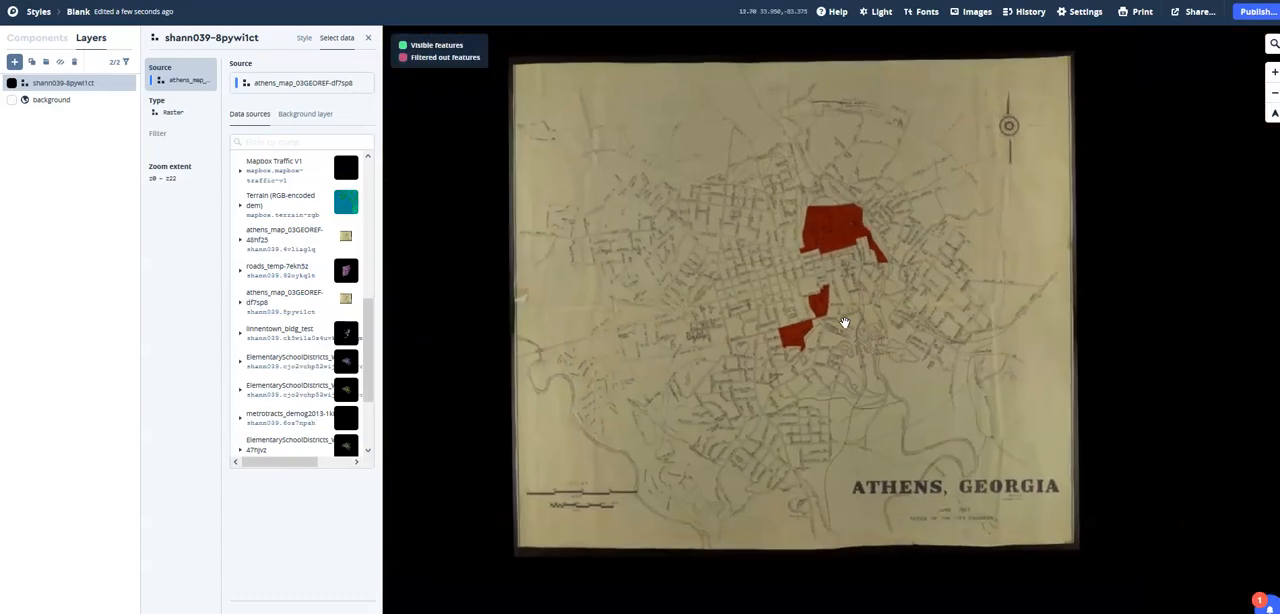
pyautogui.scroll(5, 845, 322)
pyautogui.scroll(-5, 845, 322)
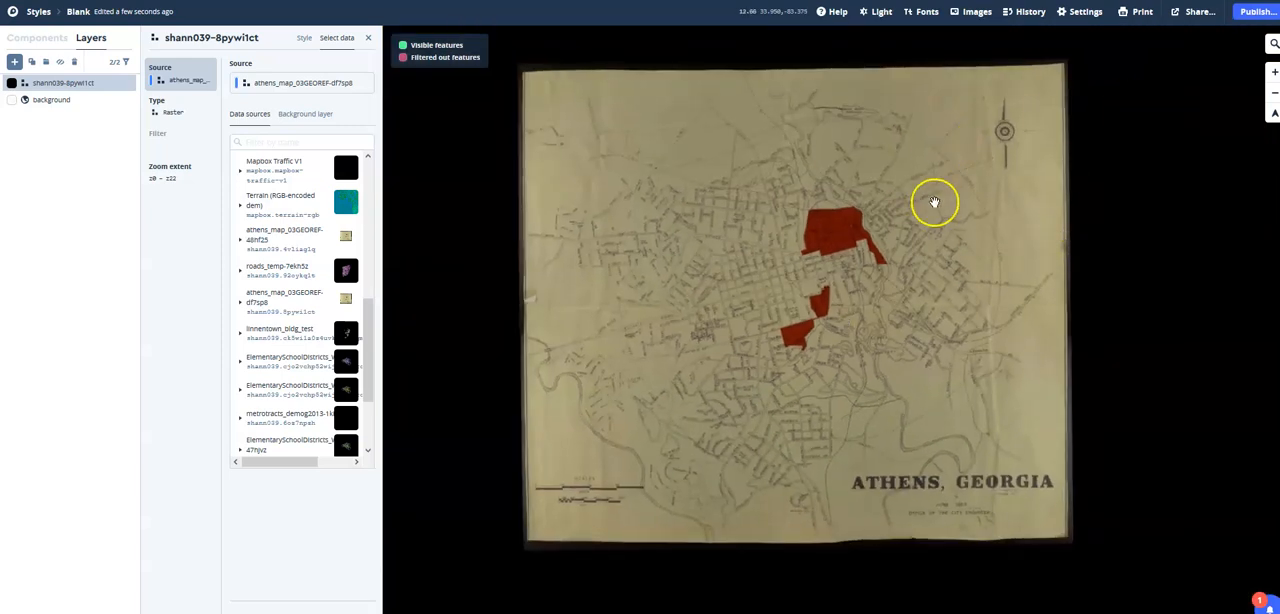
pyautogui.scroll(1, 916, 255)
pyautogui.scroll(-1, 916, 255)
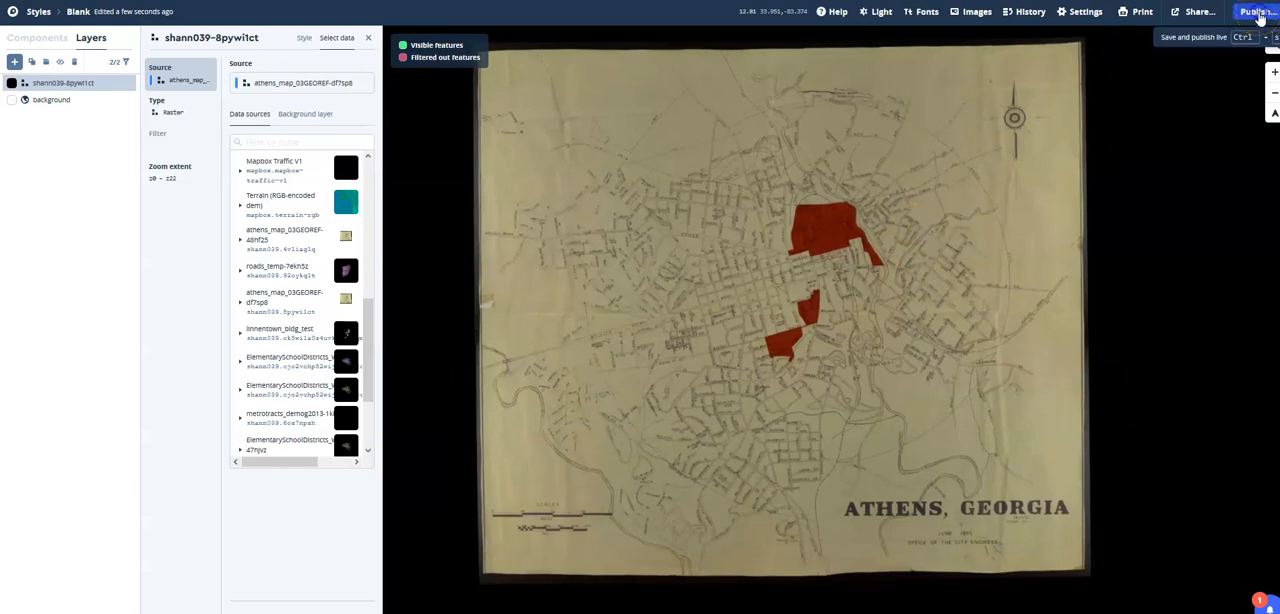
# Publish the Blank style with its Athens map layer and dismiss the publishing dialog.
pyautogui.click(1257, 12)
pyautogui.click(724, 378)
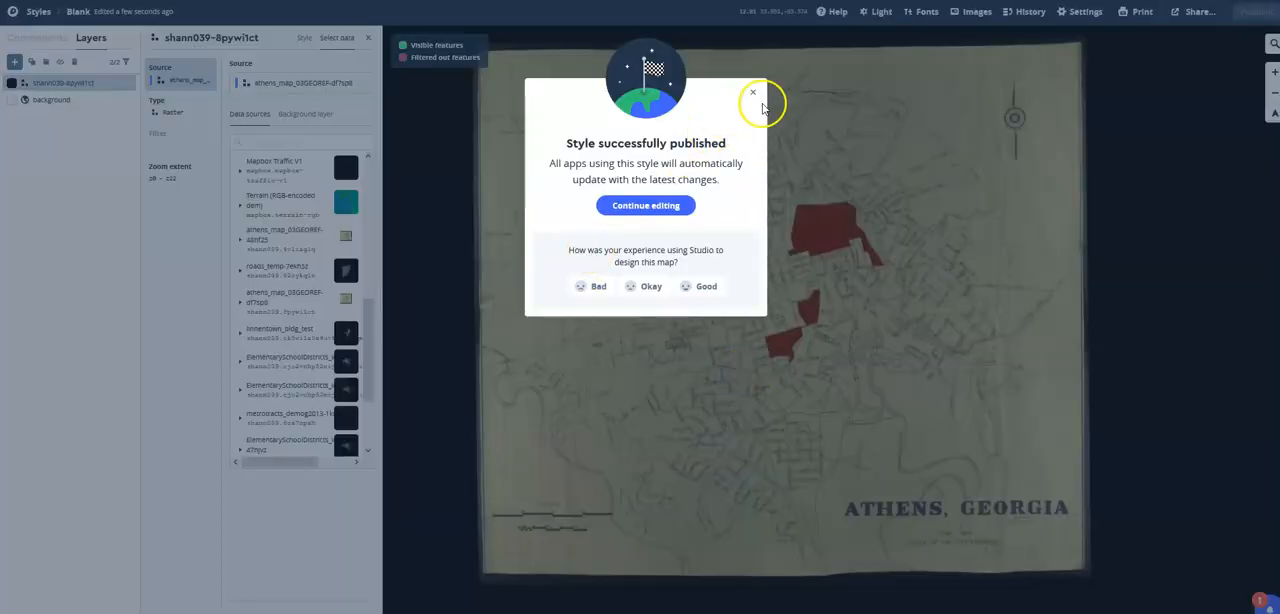
pyautogui.click(753, 93)
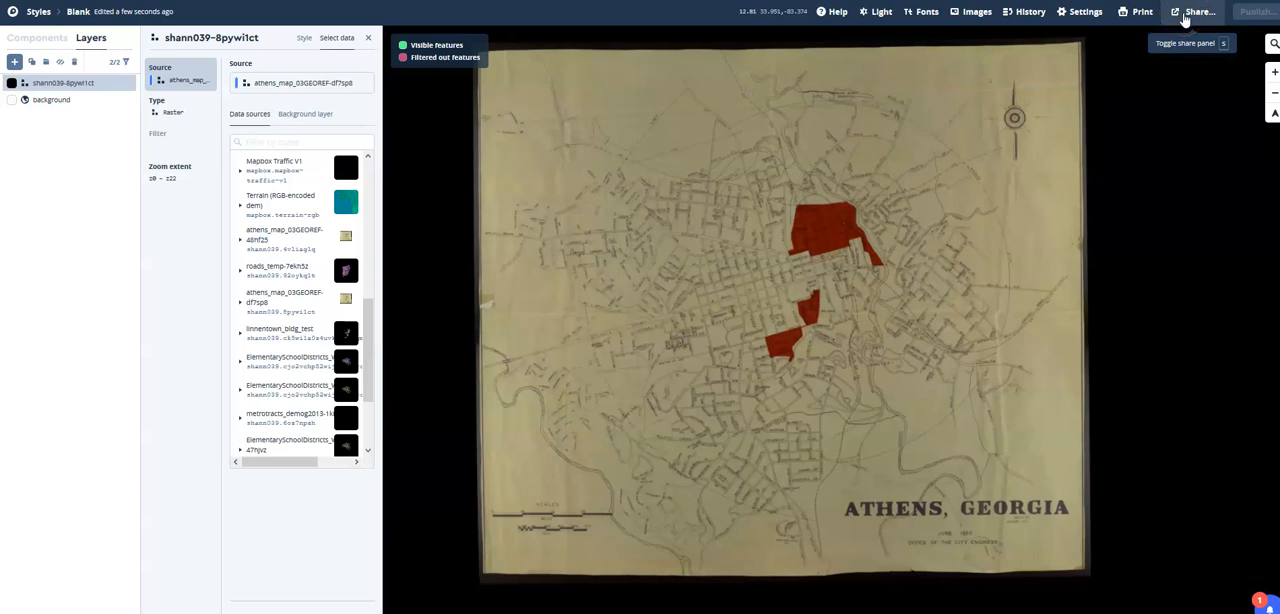
# Copy the Blank style's third-party integration URL for Fulcrum from its production sharing options.
pyautogui.click(1190, 12)
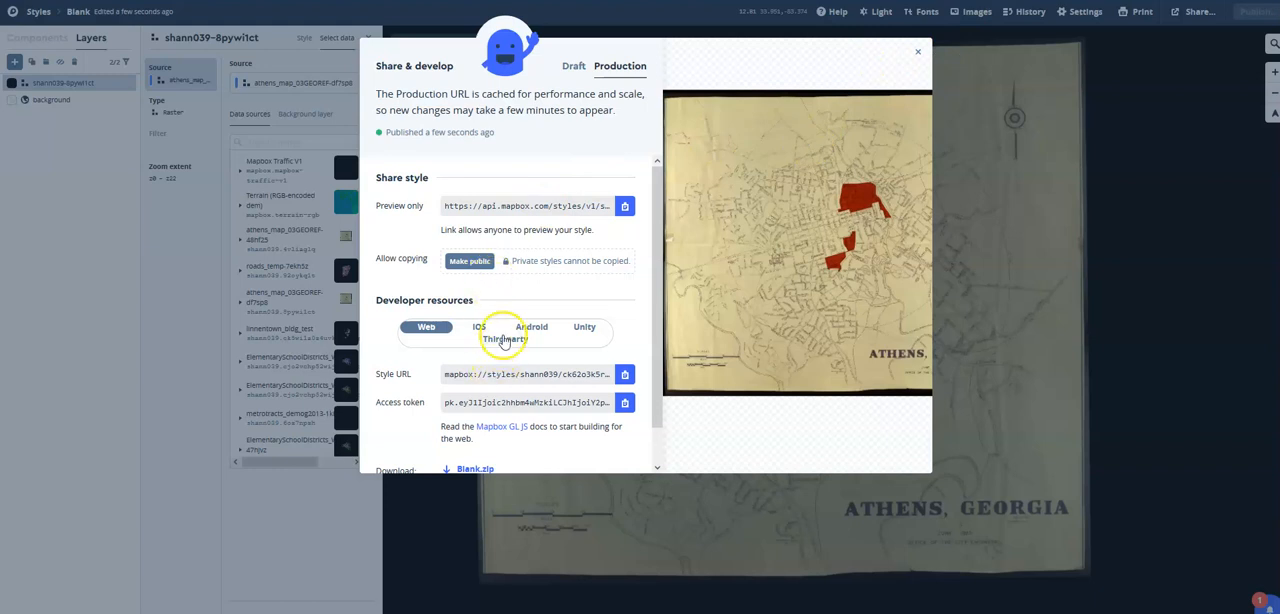
pyautogui.click(504, 339)
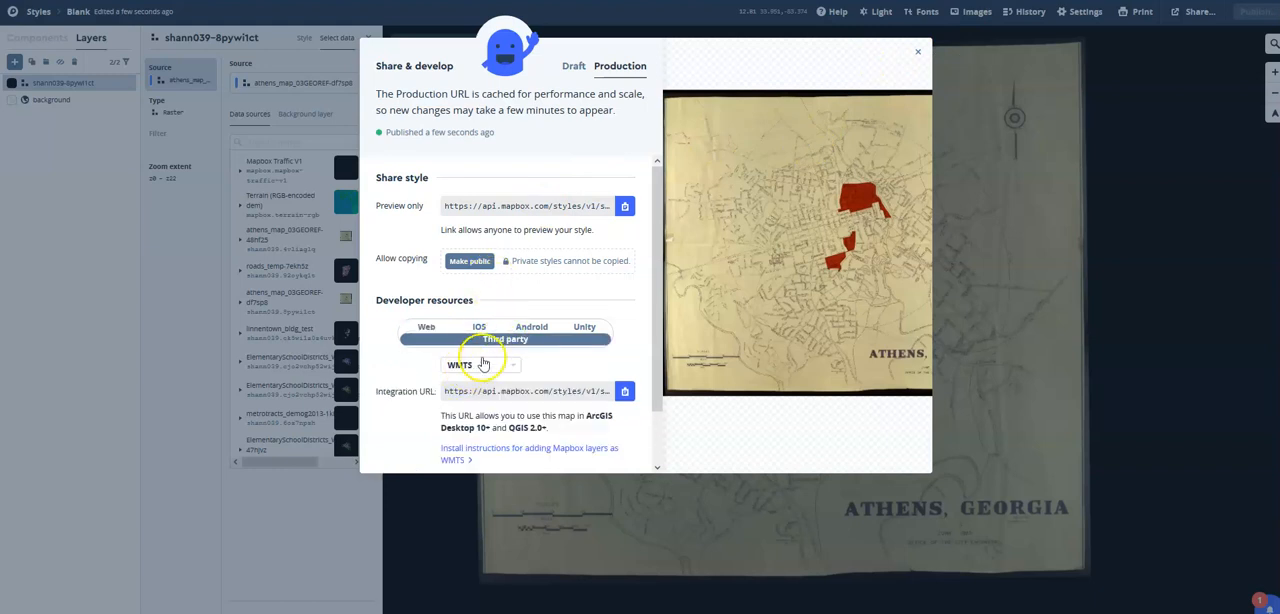
pyautogui.click(489, 366)
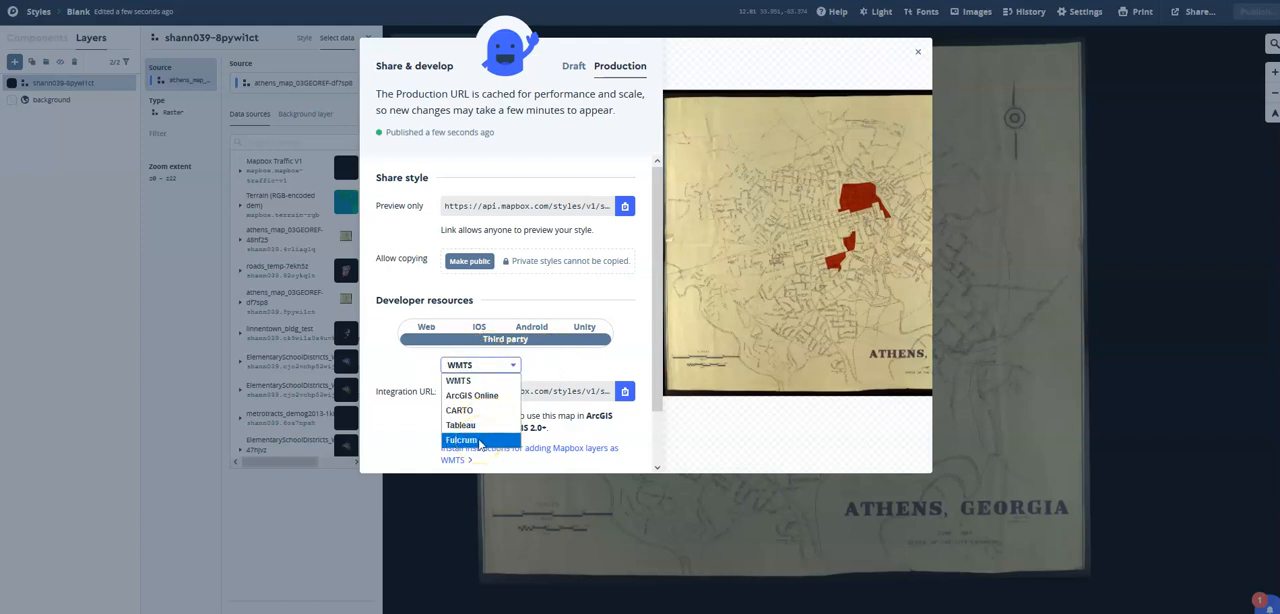
pyautogui.click(478, 441)
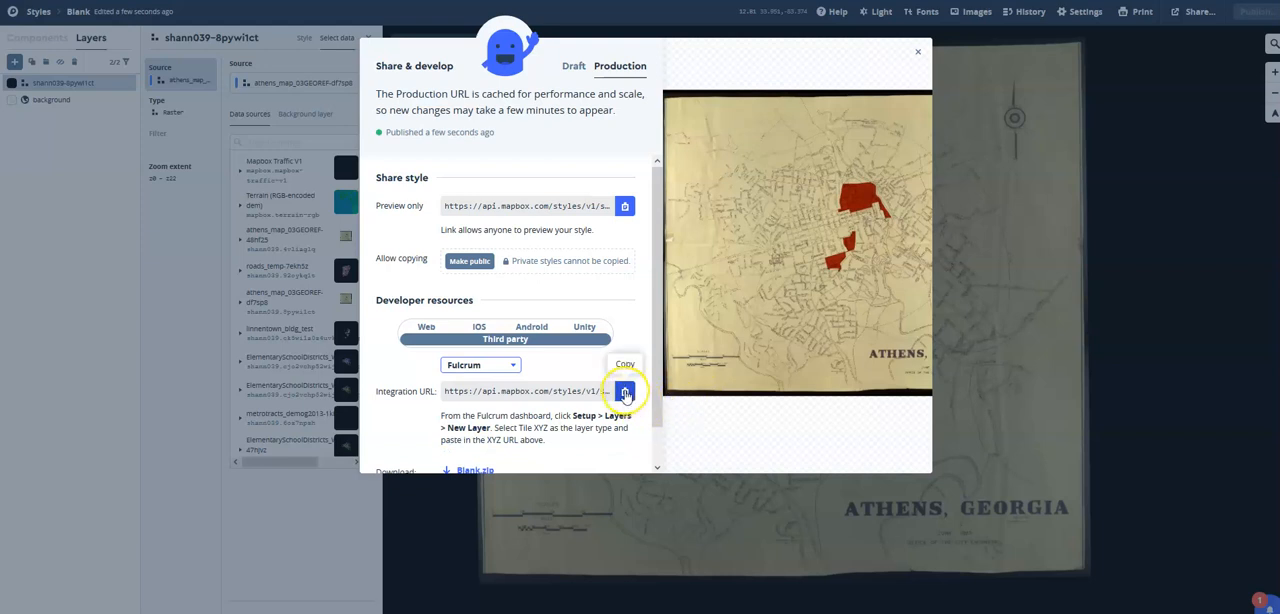
pyautogui.click(625, 395)
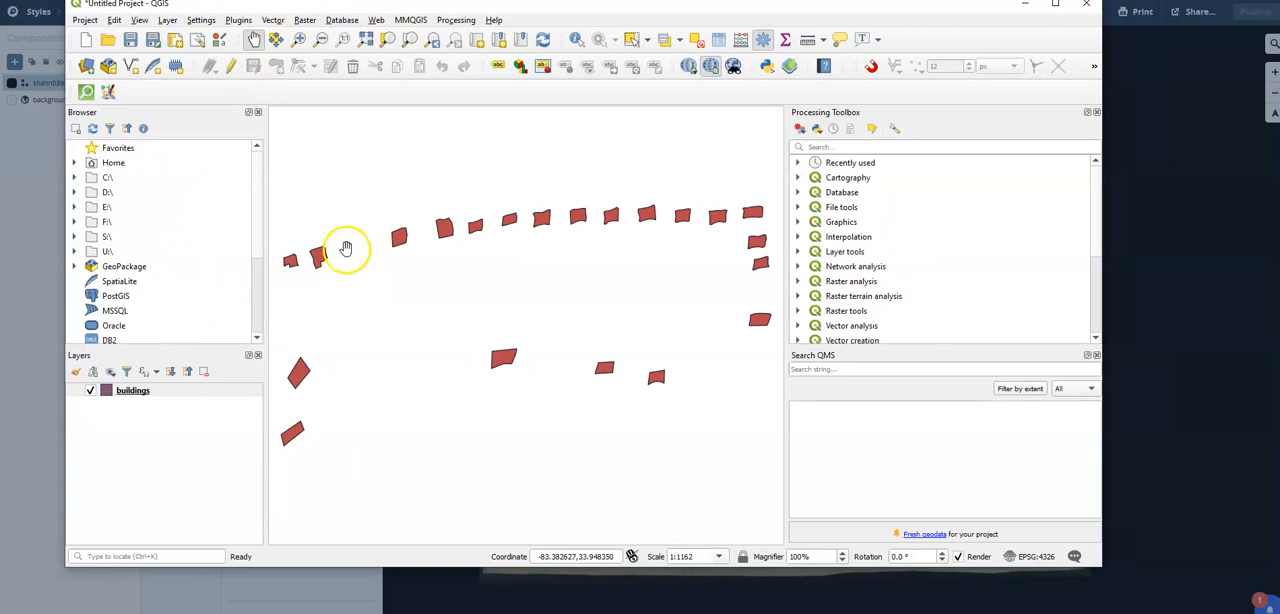
# In QGIS, create an XYZ Tiles connection named Test layer using the copied integration URL with its access token.
pyautogui.scroll(-3, 116, 270)
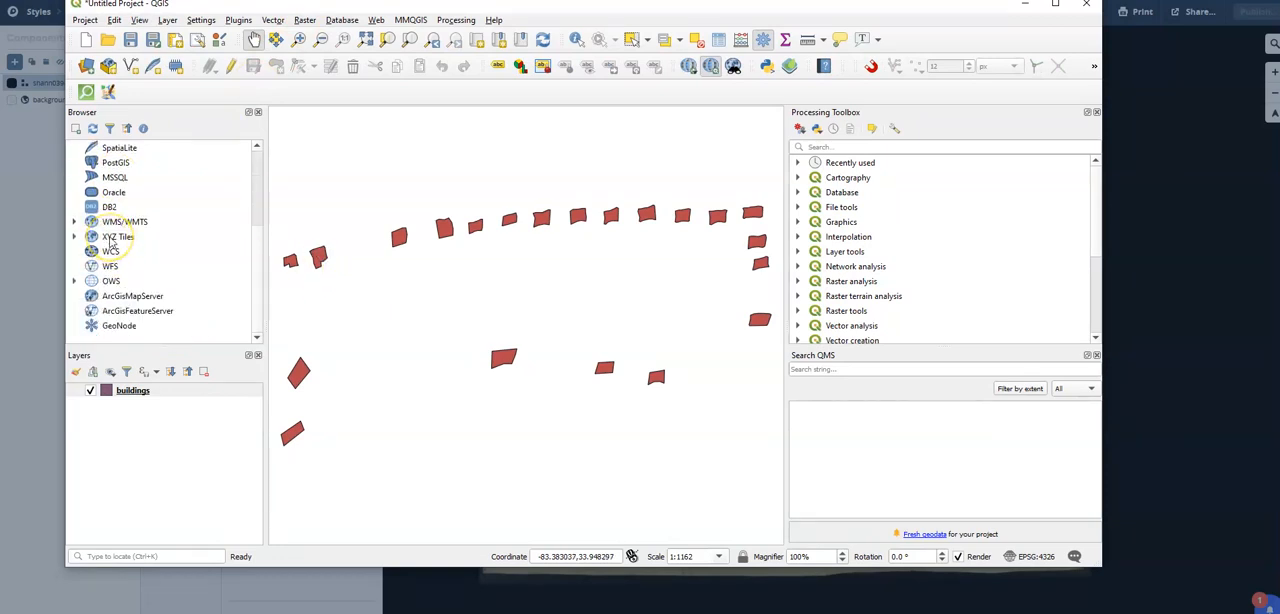
pyautogui.rightClick(111, 240)
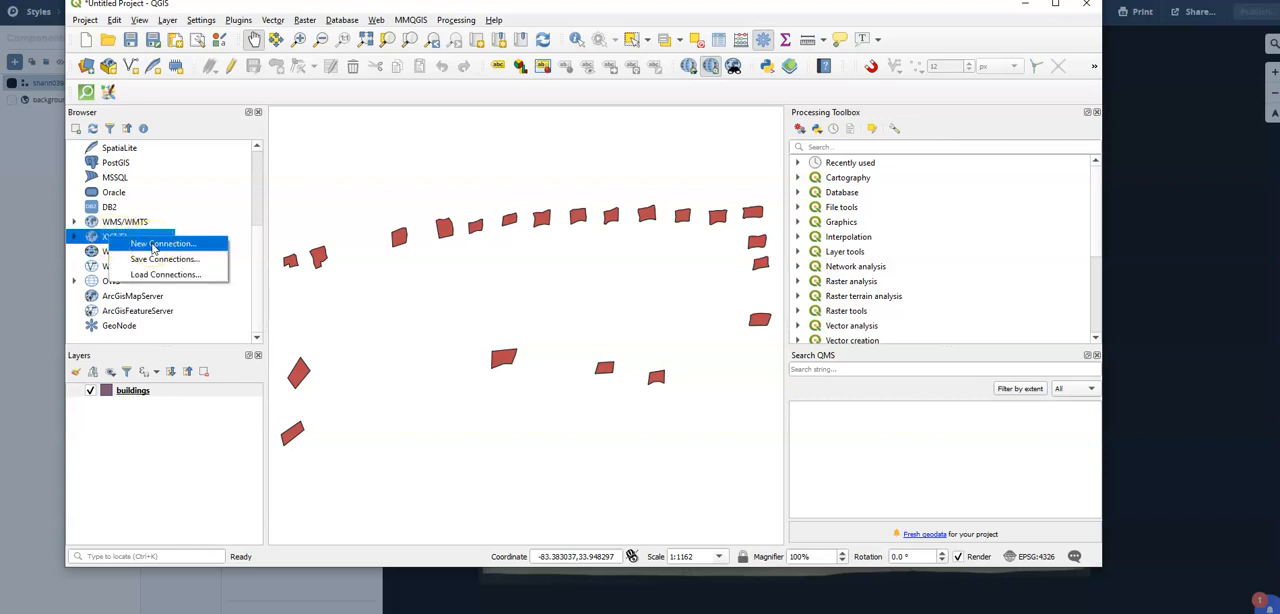
pyautogui.click(154, 245)
pyautogui.write('Test layer')
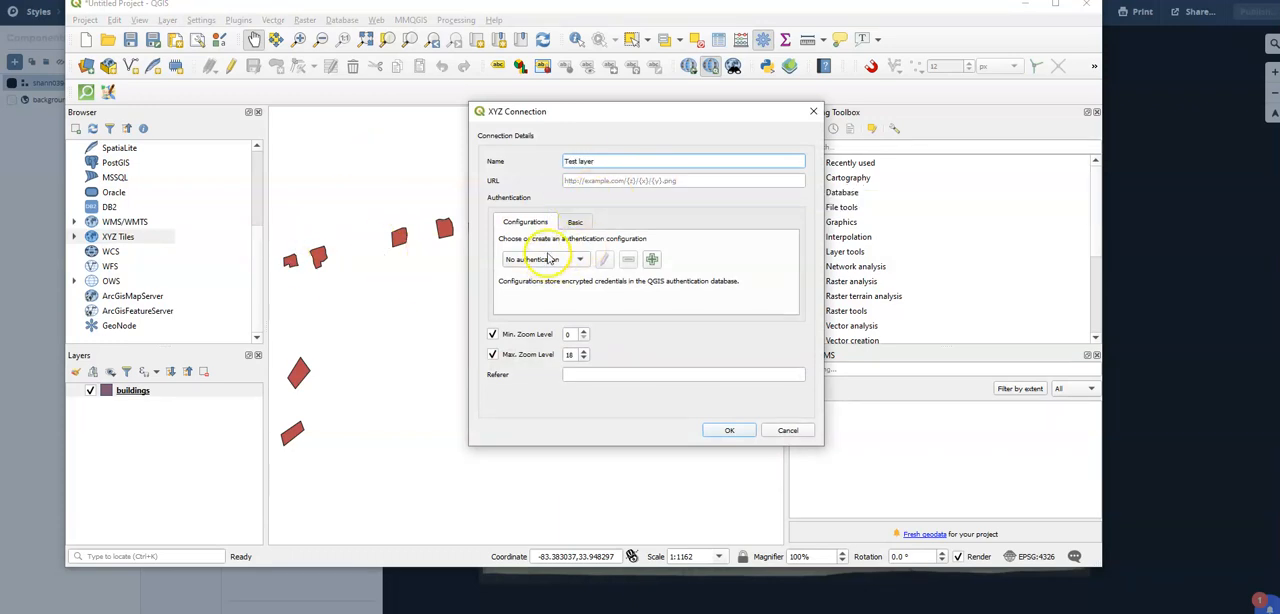
pyautogui.click(624, 183)
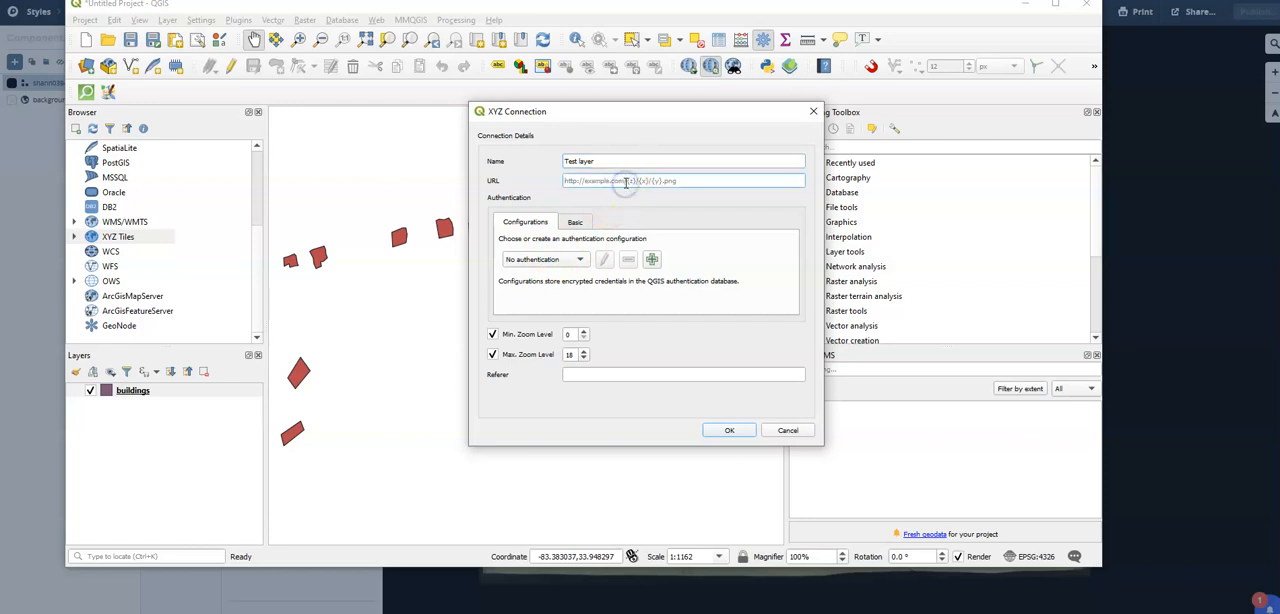
pyautogui.rightClick(624, 184)
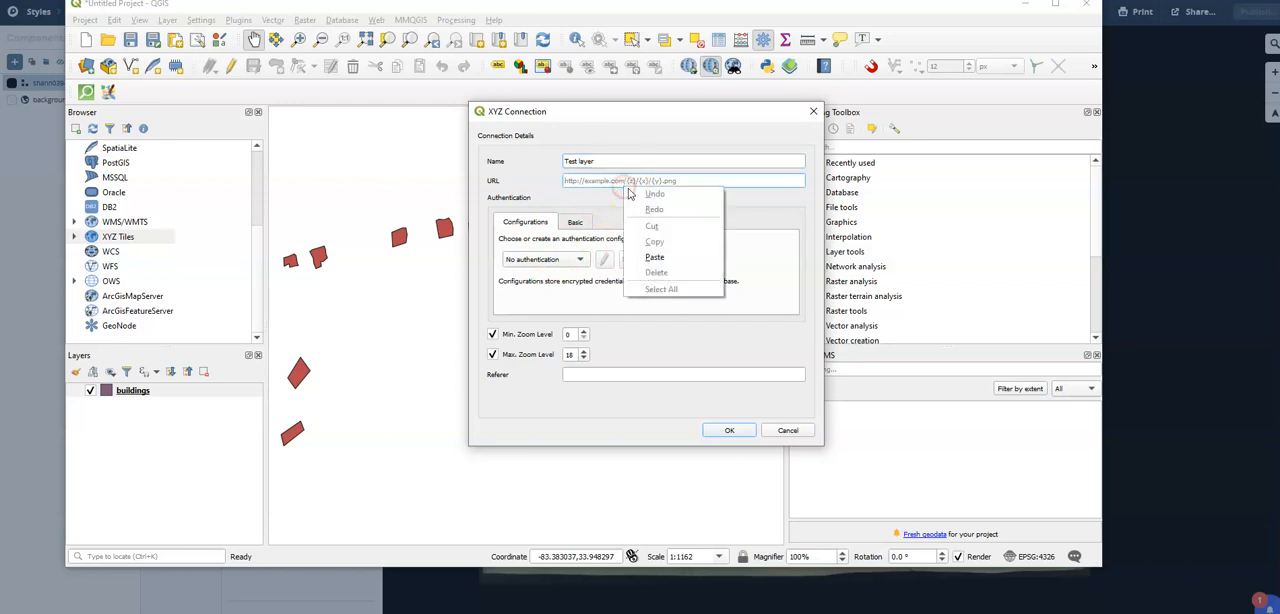
pyautogui.click(657, 258)
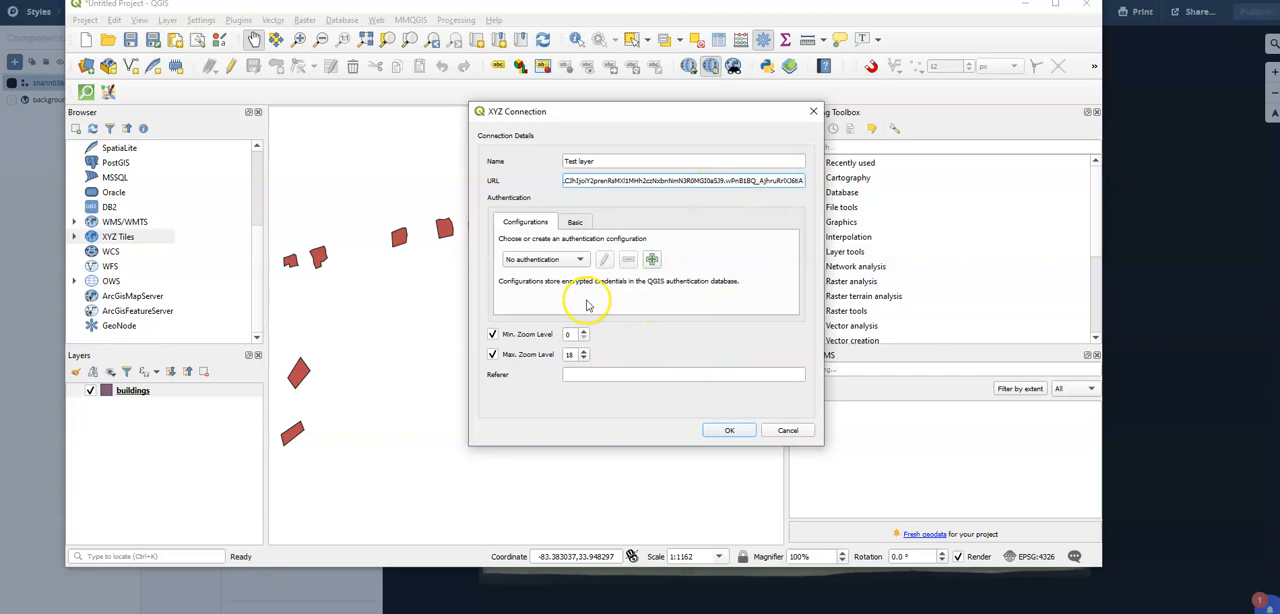
pyautogui.click(733, 431)
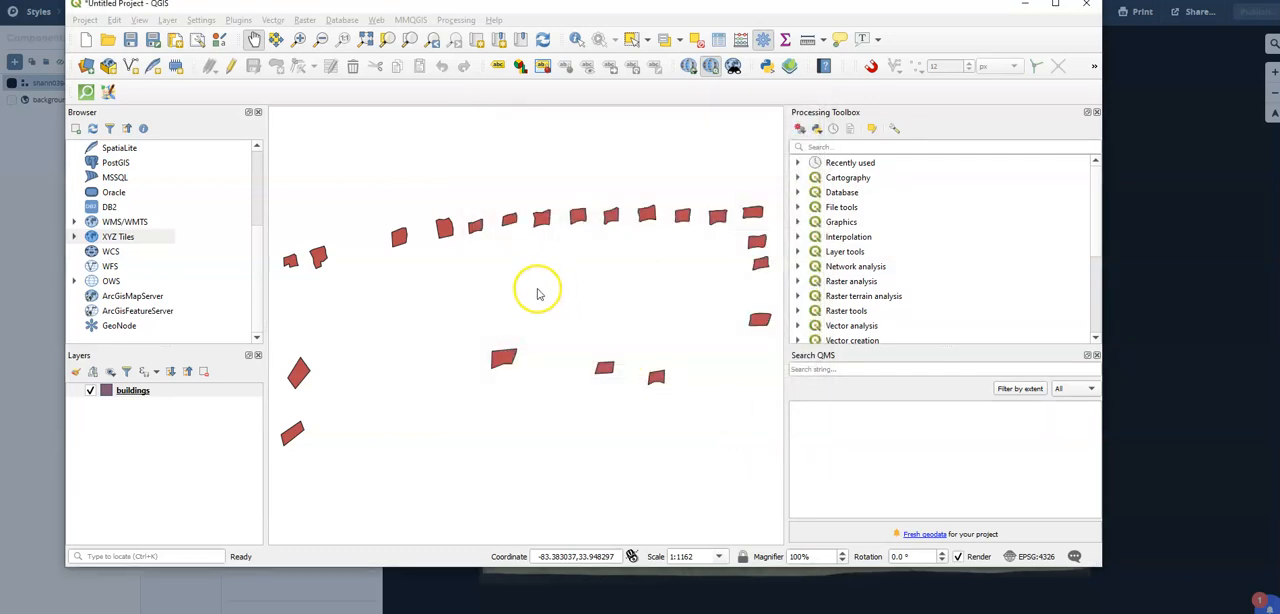
# Add the existing Test XYZ tile connection to the project and place its layer beneath the buildings layer.
pyautogui.click(240, 243)
pyautogui.click(74, 236)
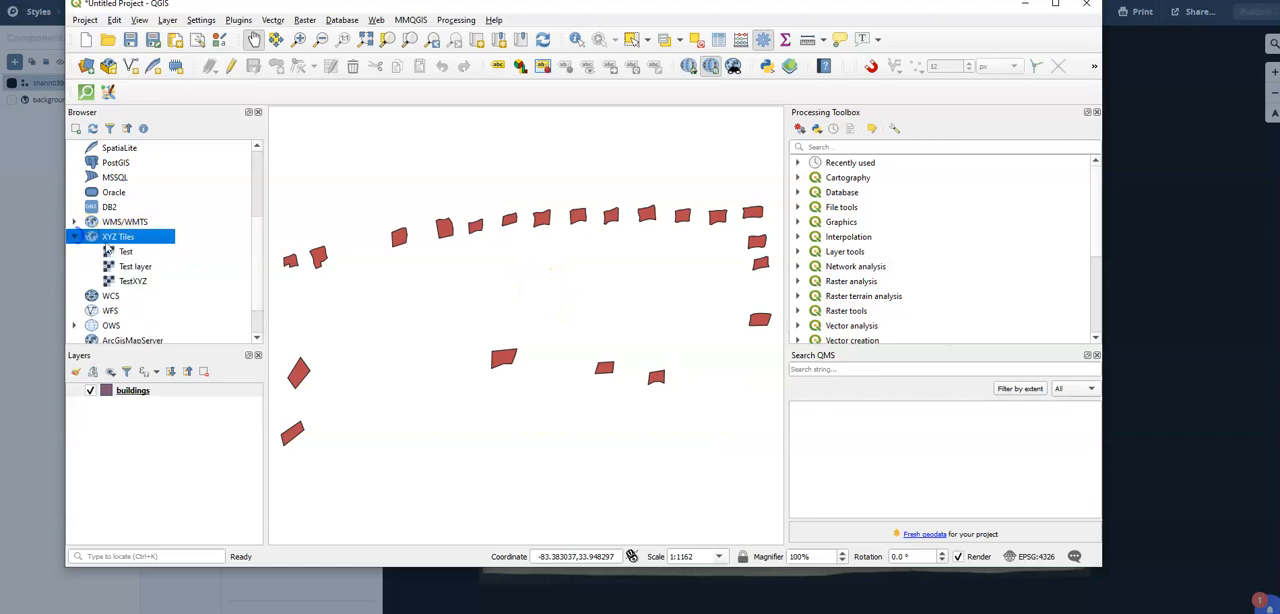
pyautogui.moveTo(127, 256); pyautogui.dragTo(122, 416)
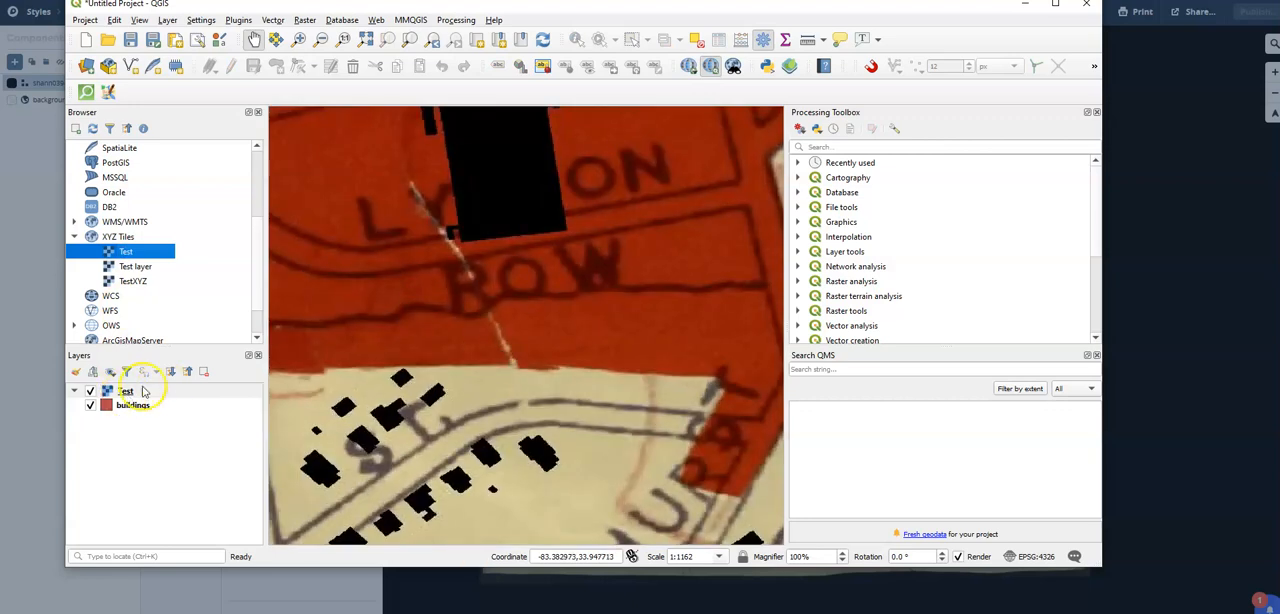
pyautogui.moveTo(115, 390); pyautogui.dragTo(122, 437)
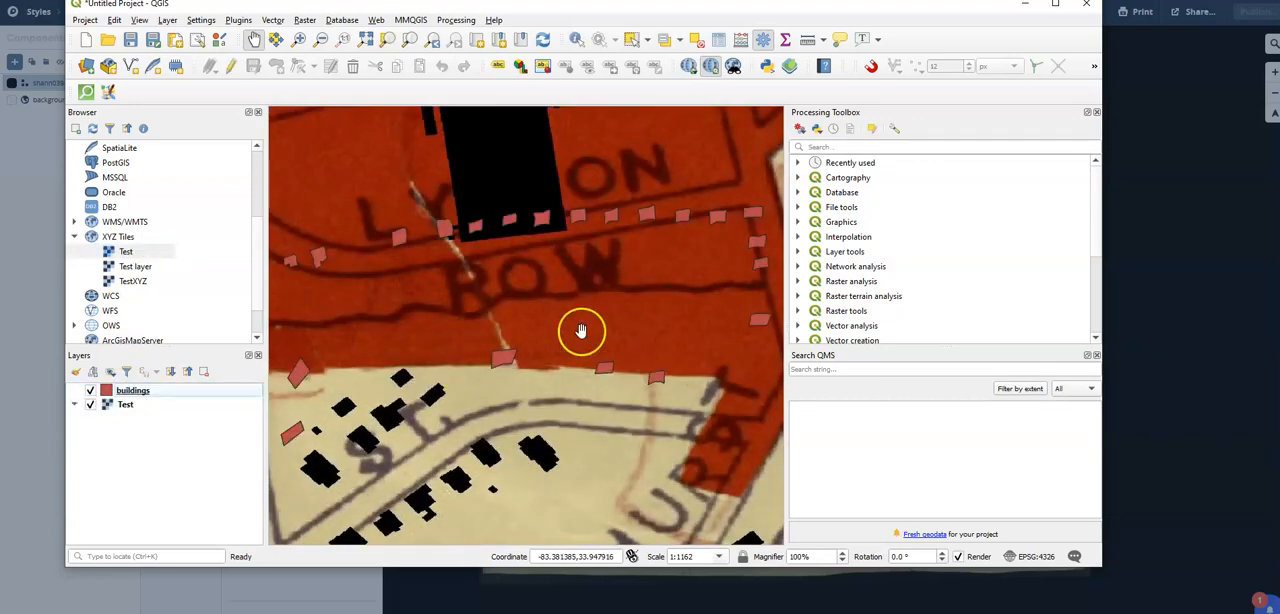
# Examine the buildings over the Athens tile map at several scales and look up the qgis2web option for creating a web map.
pyautogui.scroll(-2, 571, 334)
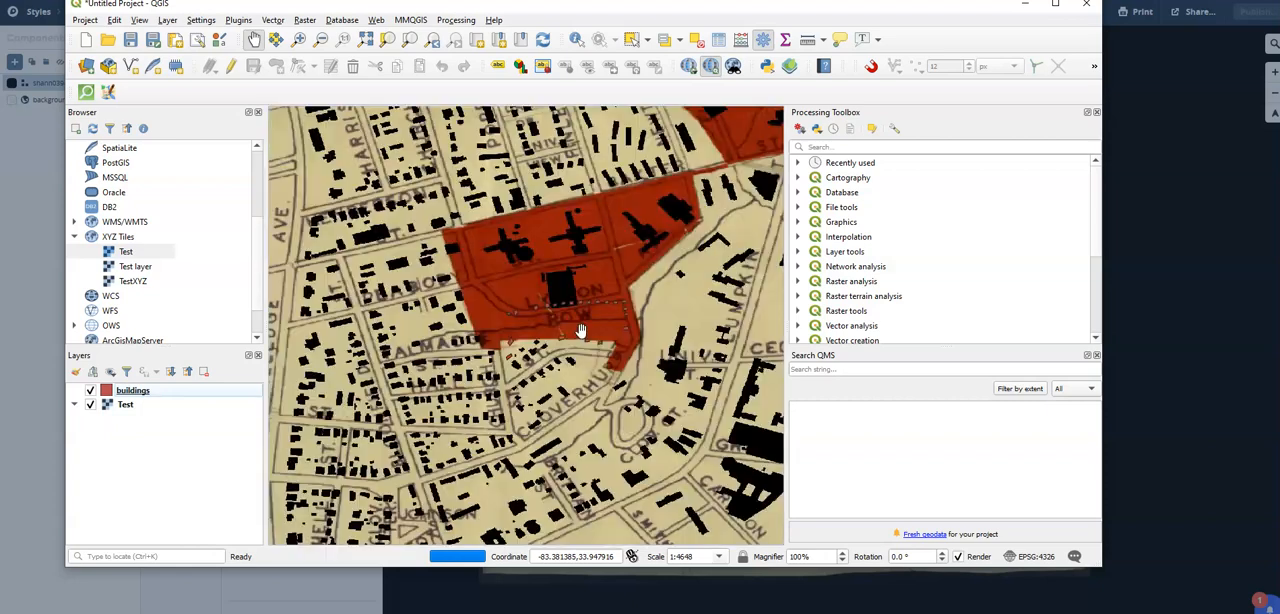
pyautogui.scroll(-1, 580, 330)
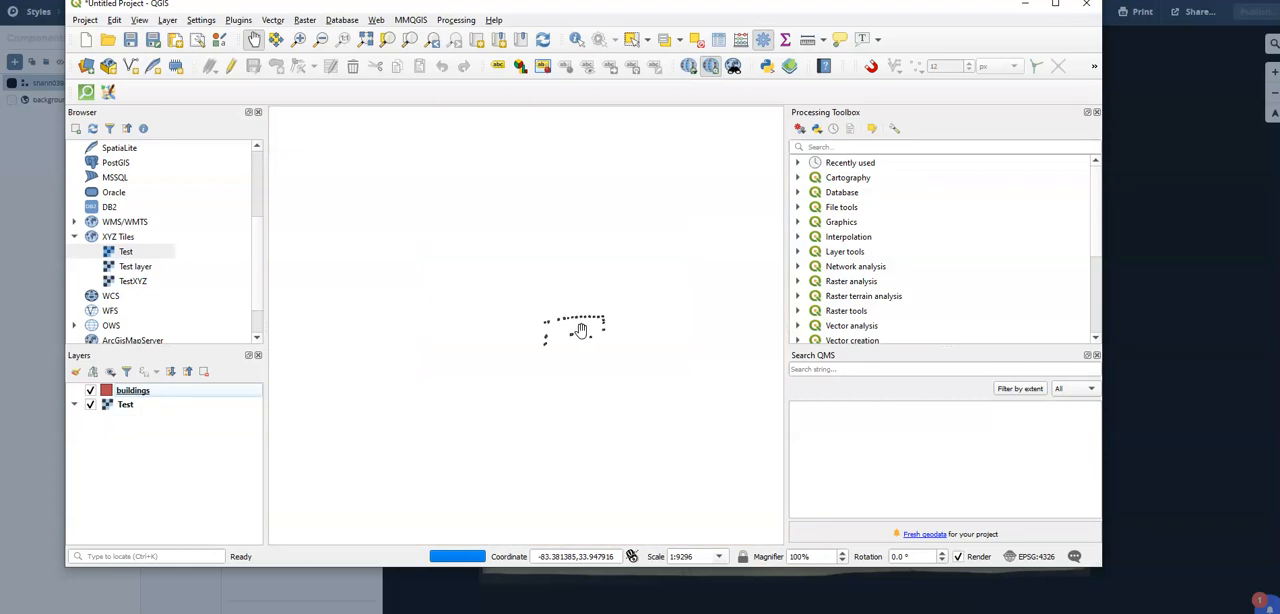
pyautogui.click(376, 20)
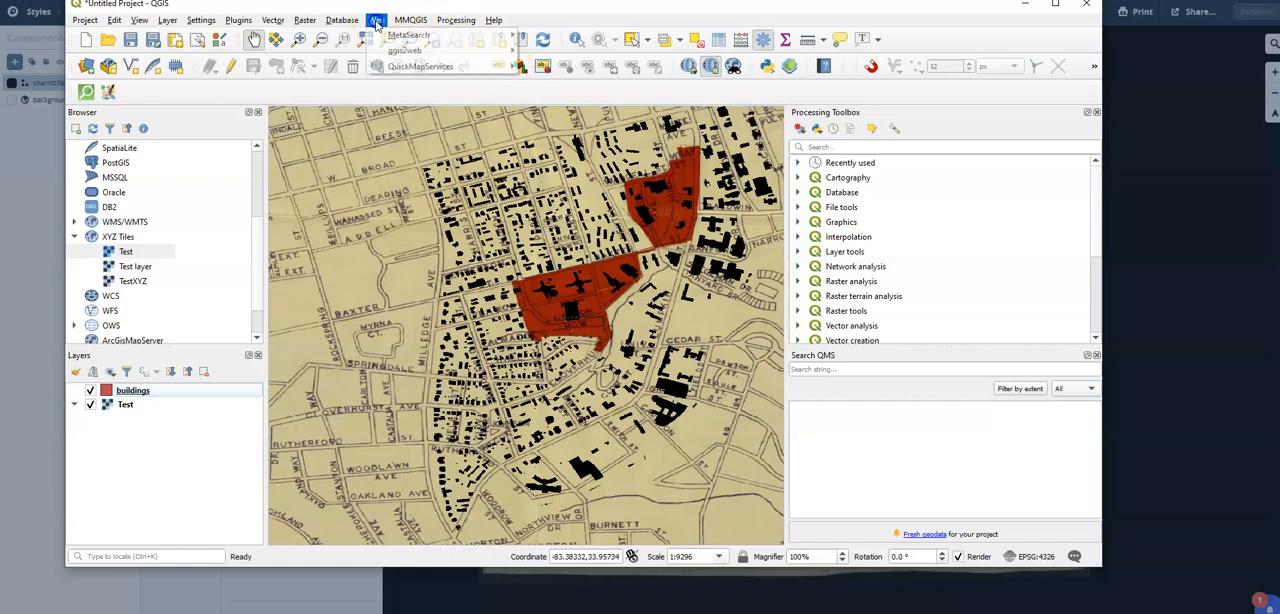
pyautogui.moveTo(425, 53)
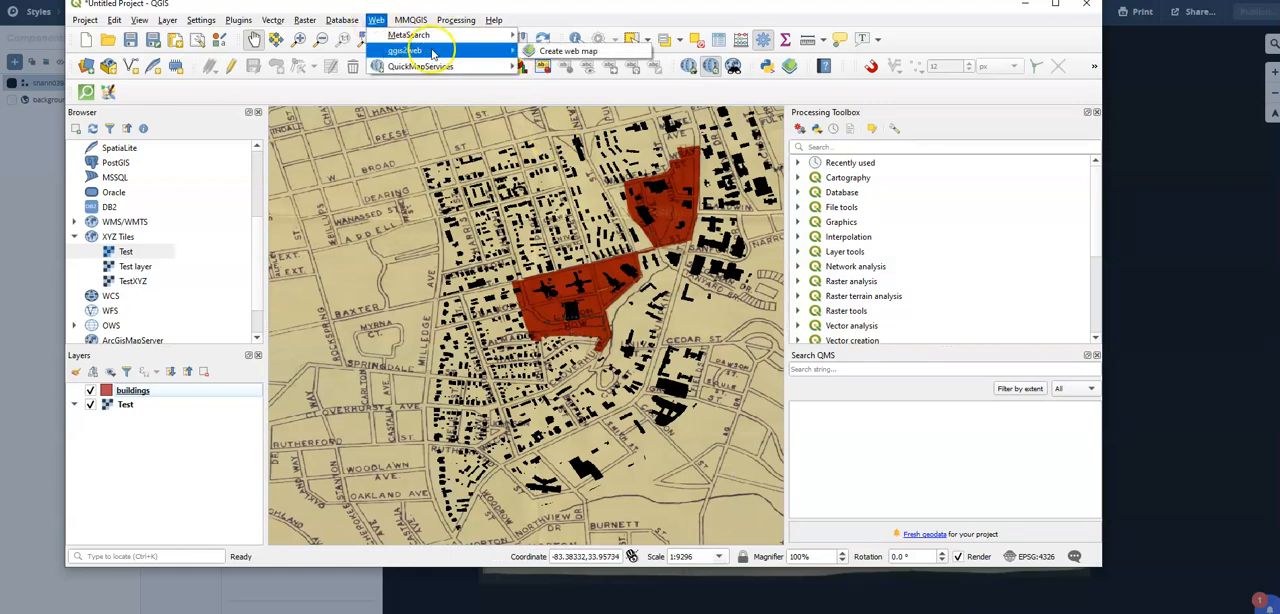
pyautogui.click(377, 19)
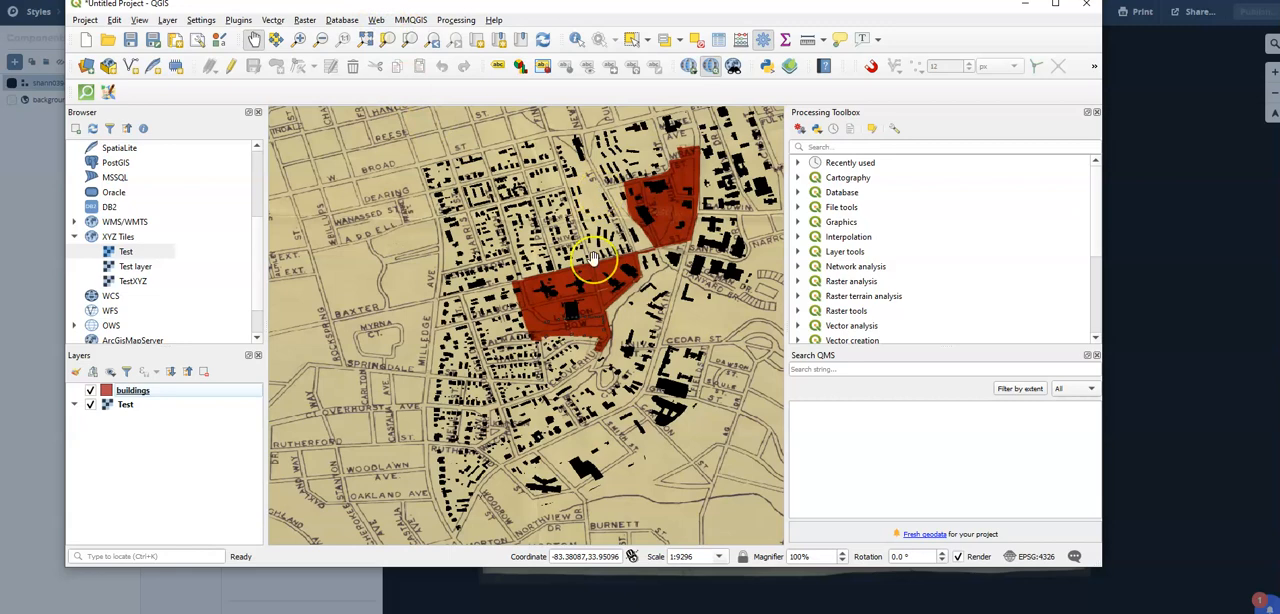
pyautogui.scroll(2, 593, 258)
pyautogui.scroll(-2, 593, 258)
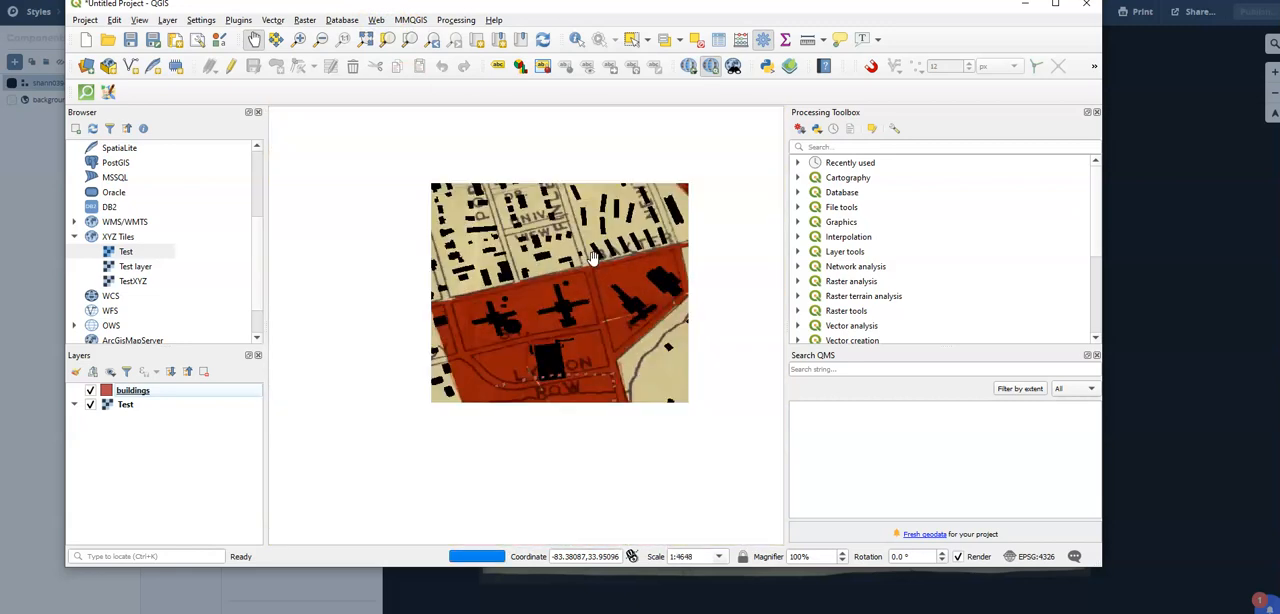
pyautogui.scroll(-1, 593, 258)
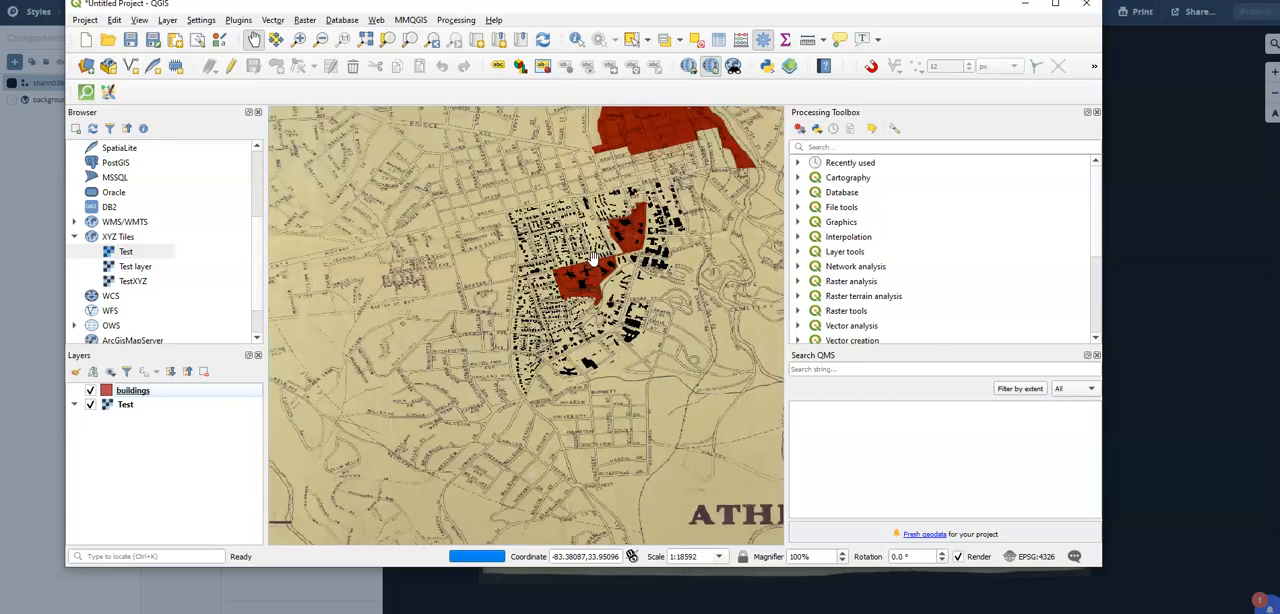
pyautogui.scroll(1, 593, 258)
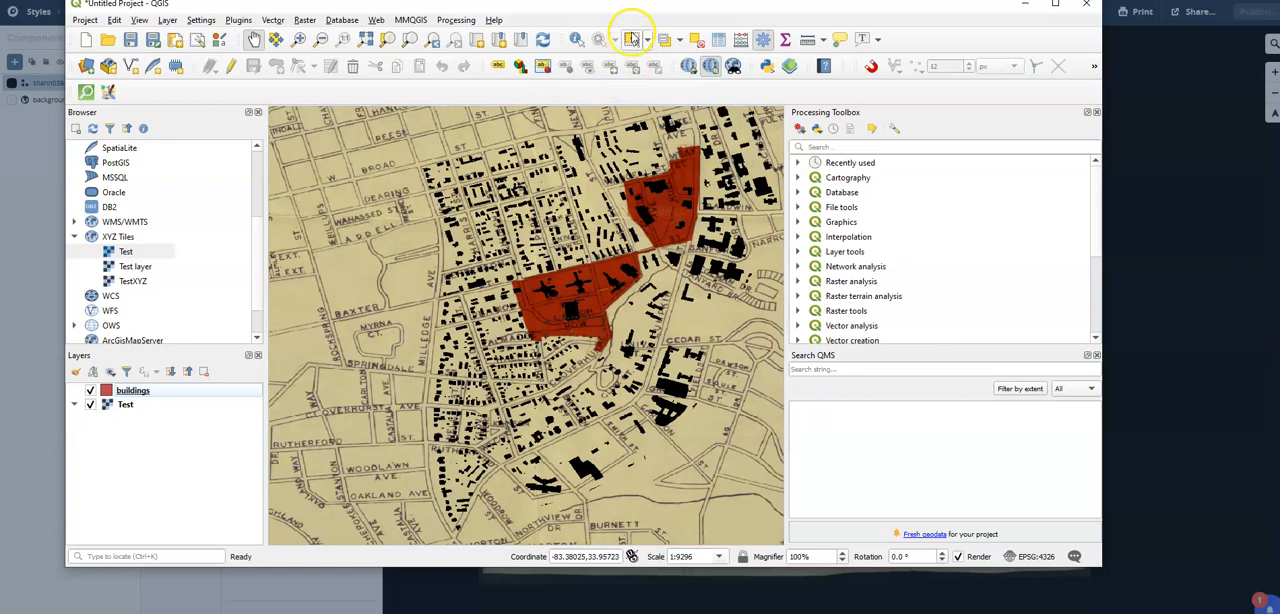
pyautogui.moveTo(634, 9); pyautogui.dragTo(642, 48)
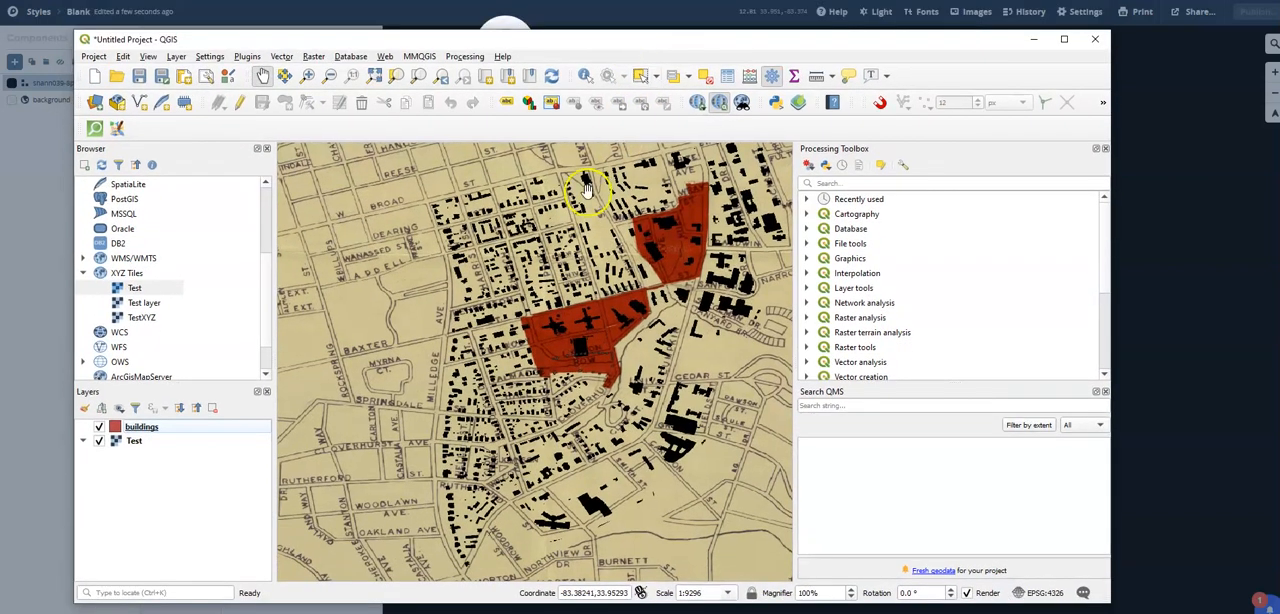